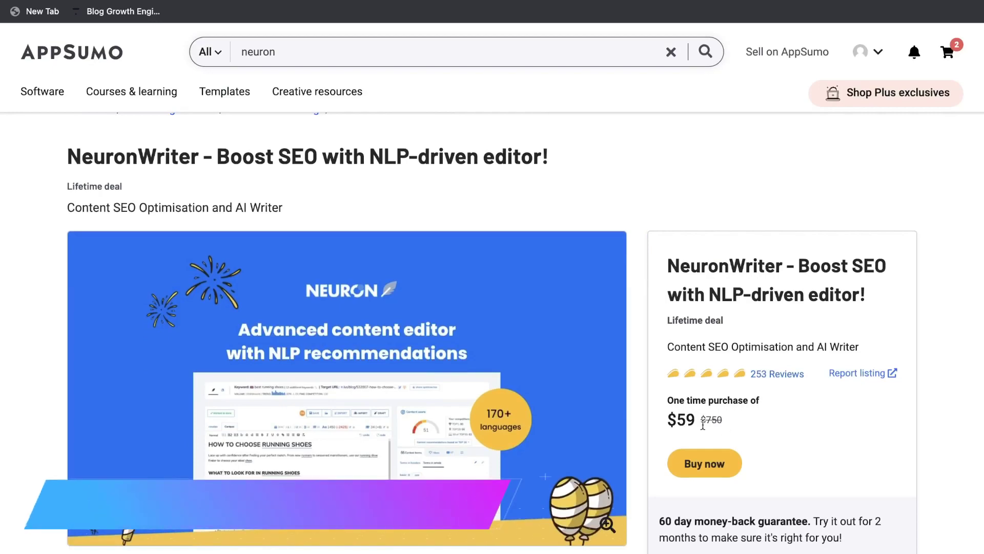
Examine the NeuronWriter lifetime deal's price and its base plan limits for projects, content editor queries and AI credits.
drag(701, 423, 676, 420)
scroll(599, 435, down, 15)
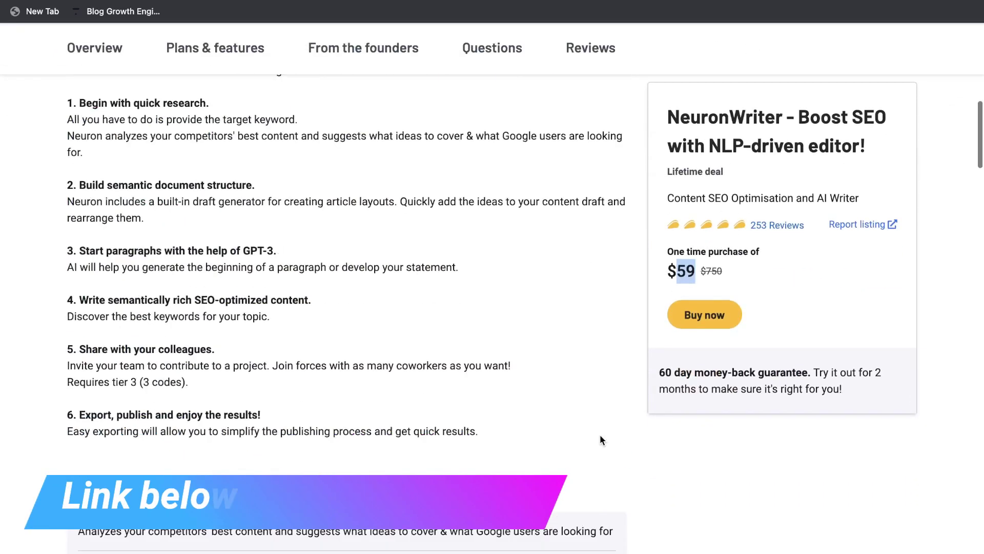
scroll(590, 306, down, 20)
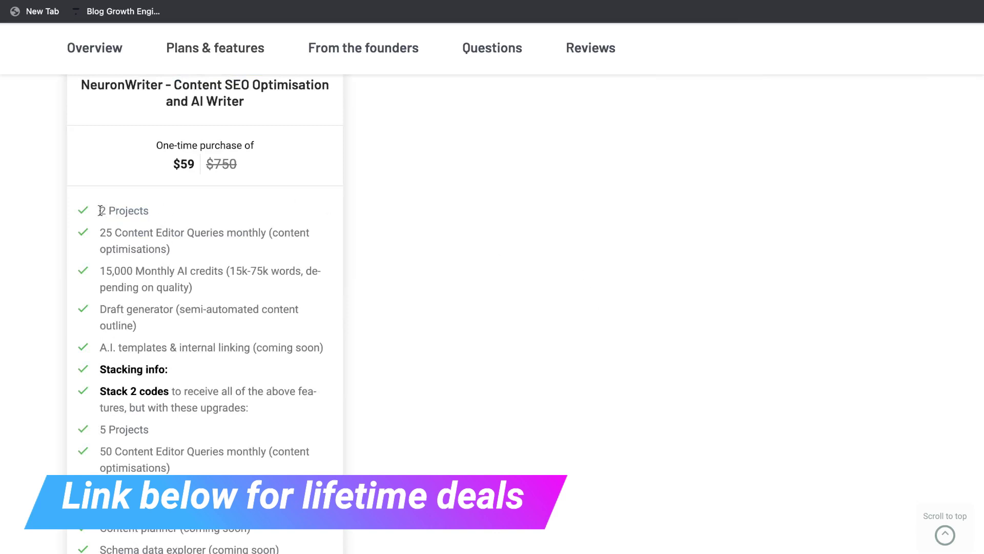
drag(99, 210, 150, 213)
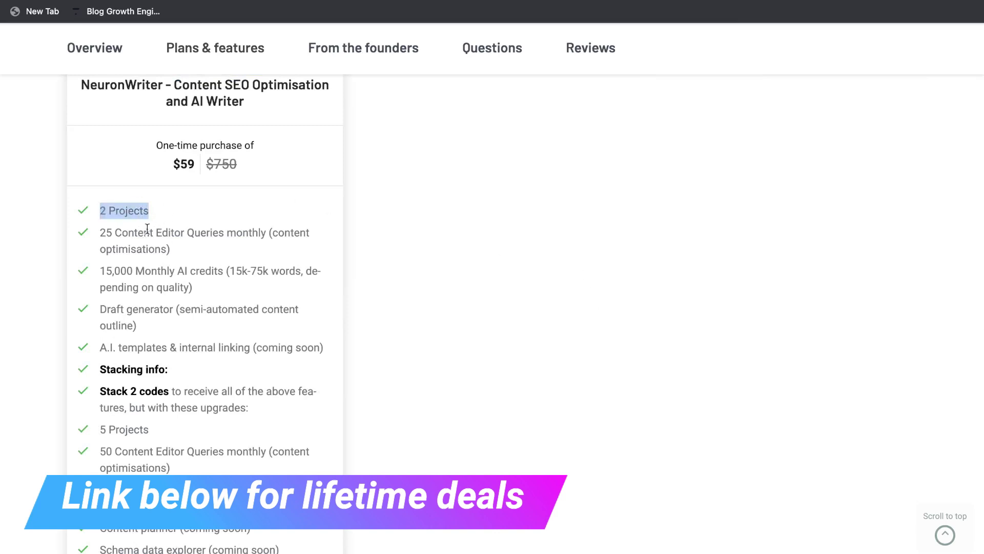
drag(100, 232, 180, 244)
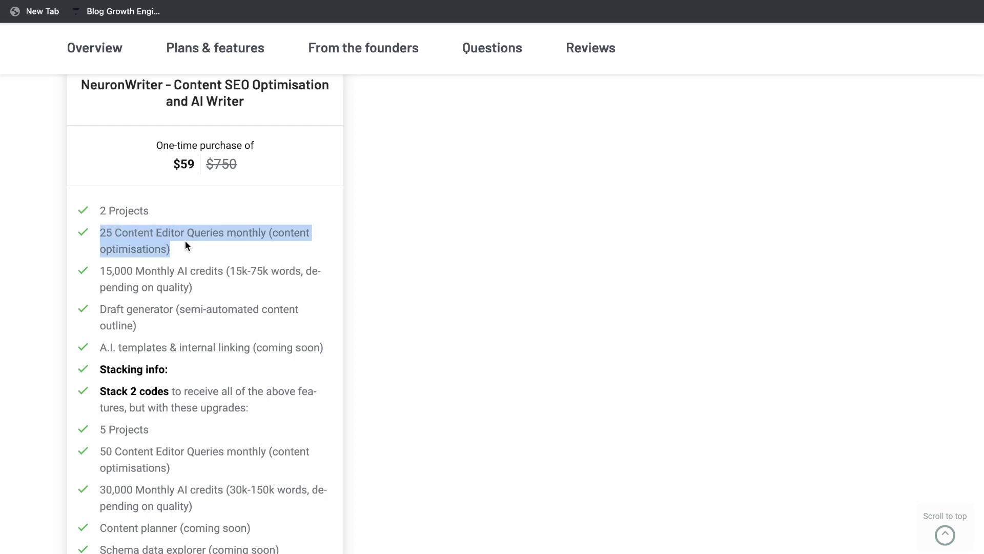
drag(101, 271, 219, 268)
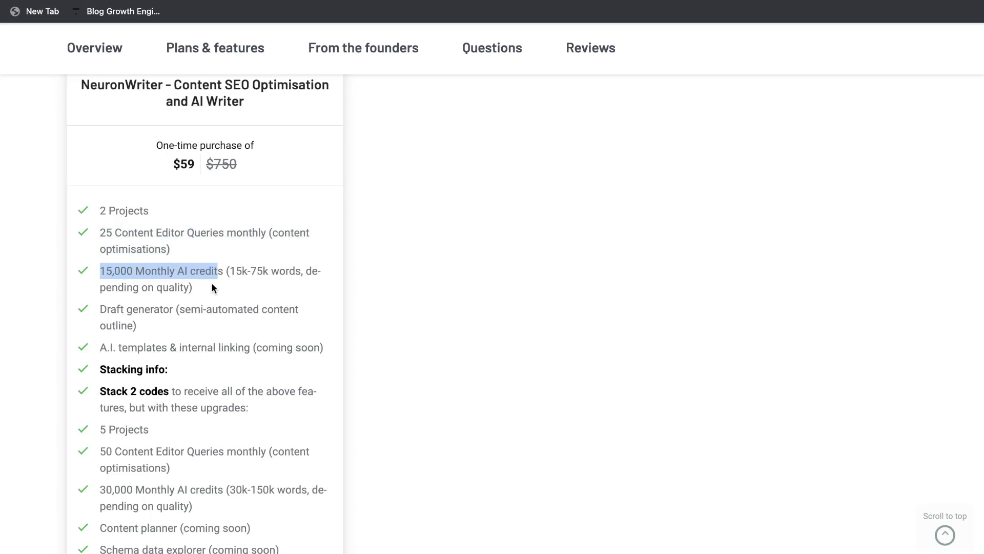
drag(213, 287, 227, 266)
scroll(198, 282, down, 2)
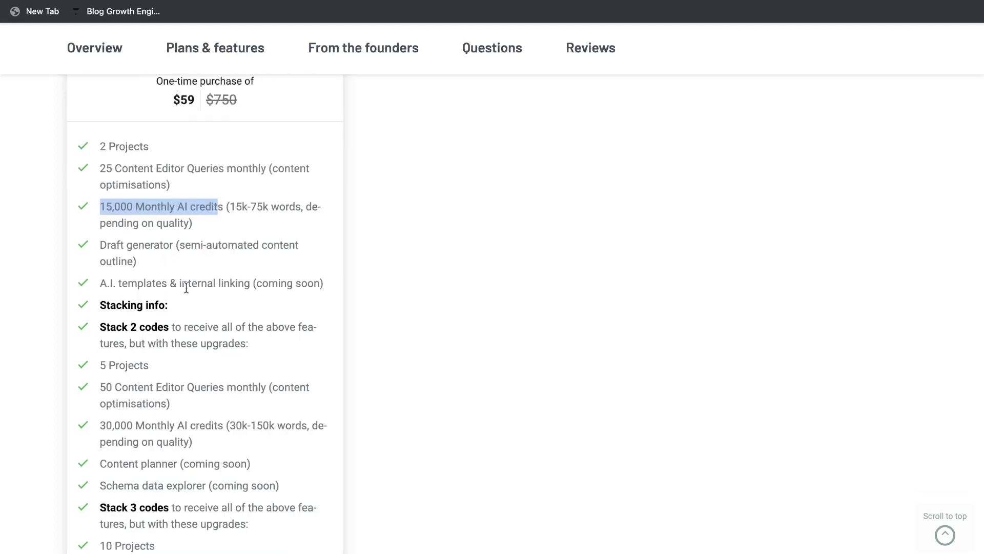
scroll(186, 288, up, 2)
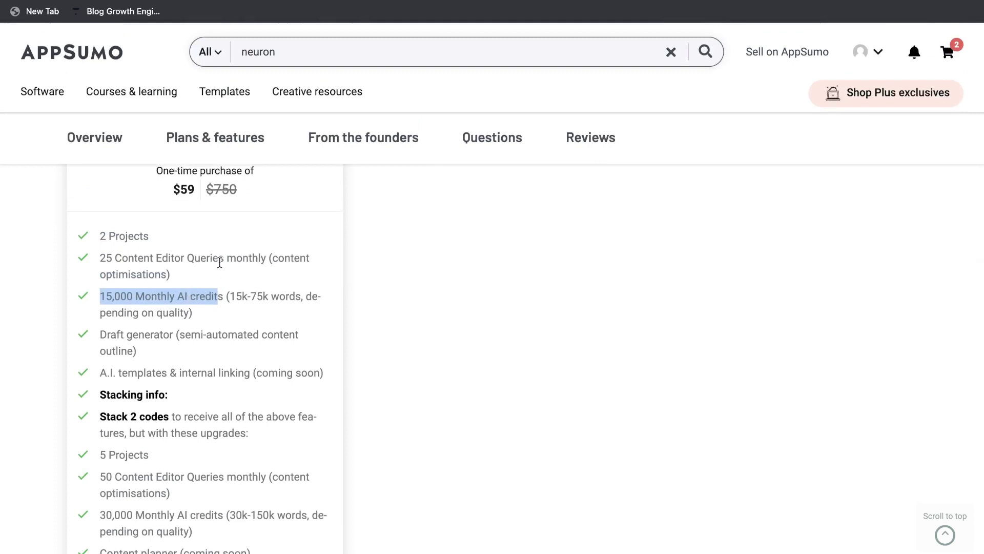
drag(114, 257, 220, 255)
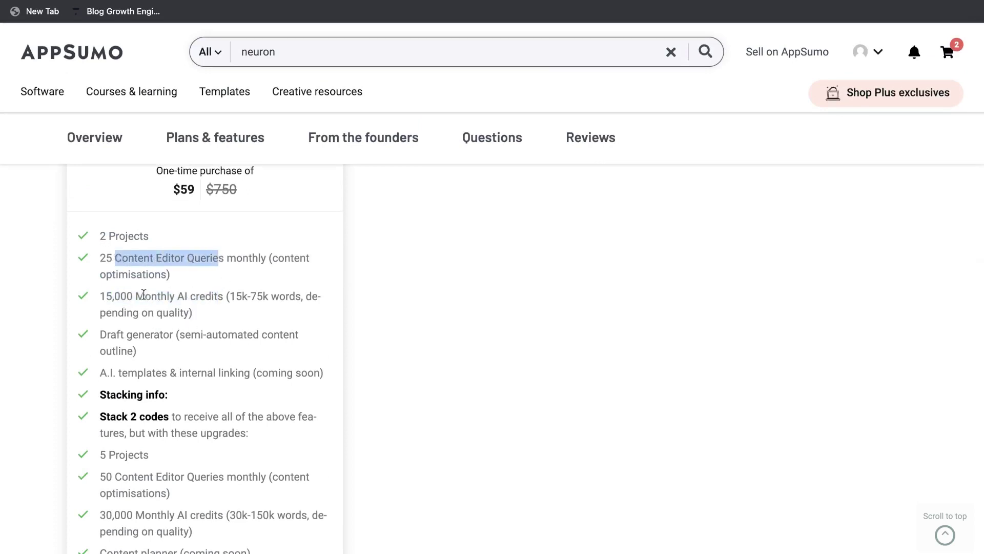
click(201, 293)
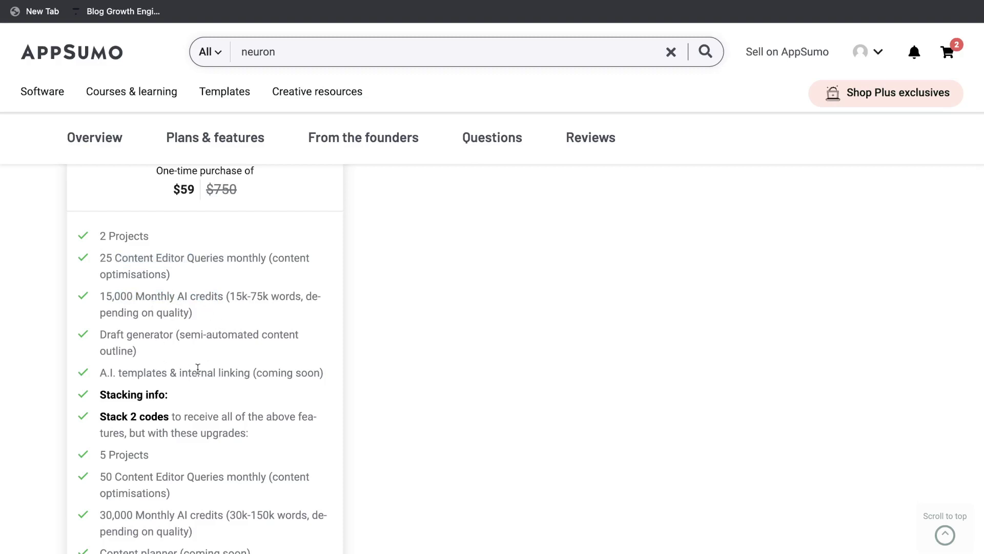
Check the content editor query and AI credit upgrades offered for stacking 2 NeuronWriter codes.
scroll(203, 364, down, 1)
scroll(198, 401, down, 2)
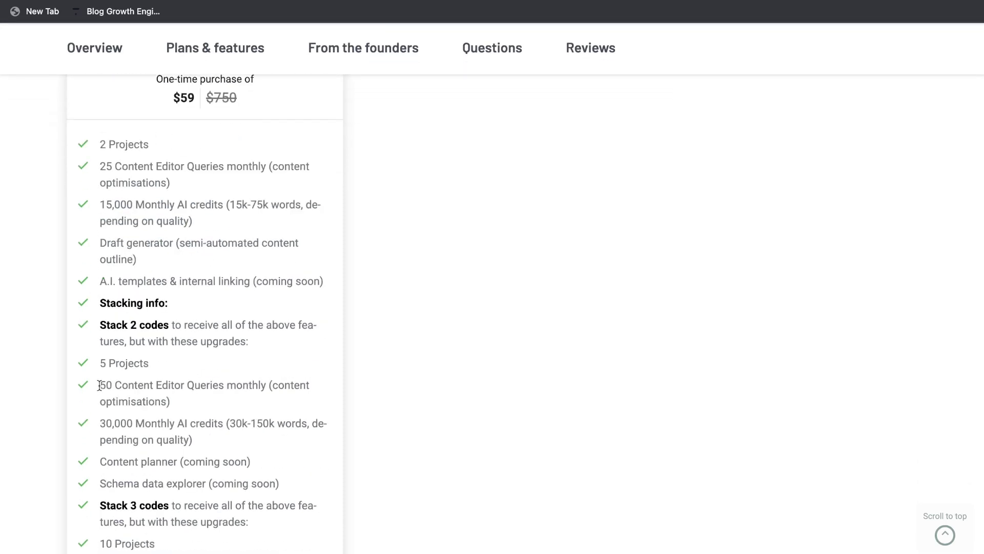
drag(100, 384, 157, 385)
drag(100, 424, 152, 428)
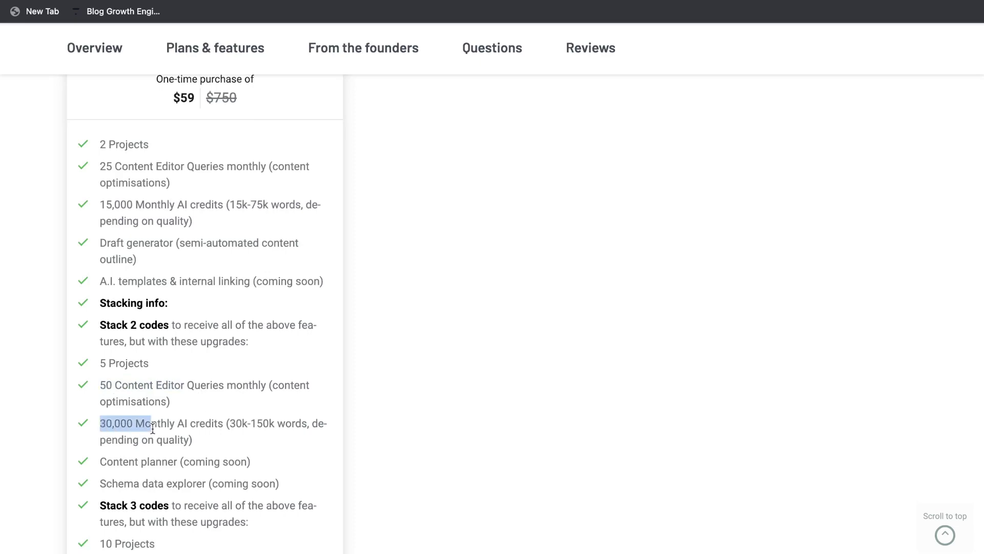
scroll(333, 291, up, 15)
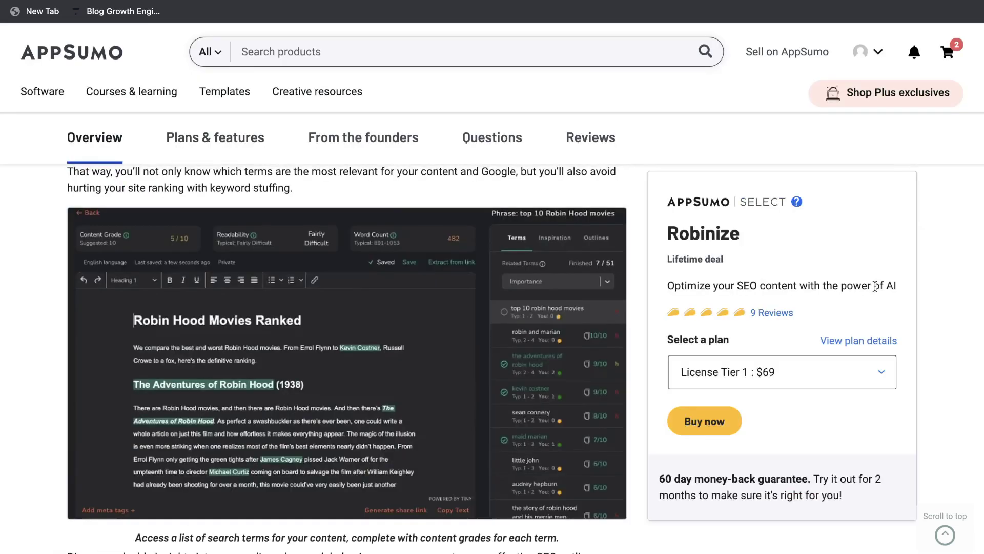
Review the Robinize deal's plans and features, checking the monthly report allowance of License Tier 1.
scroll(769, 316, down, 1)
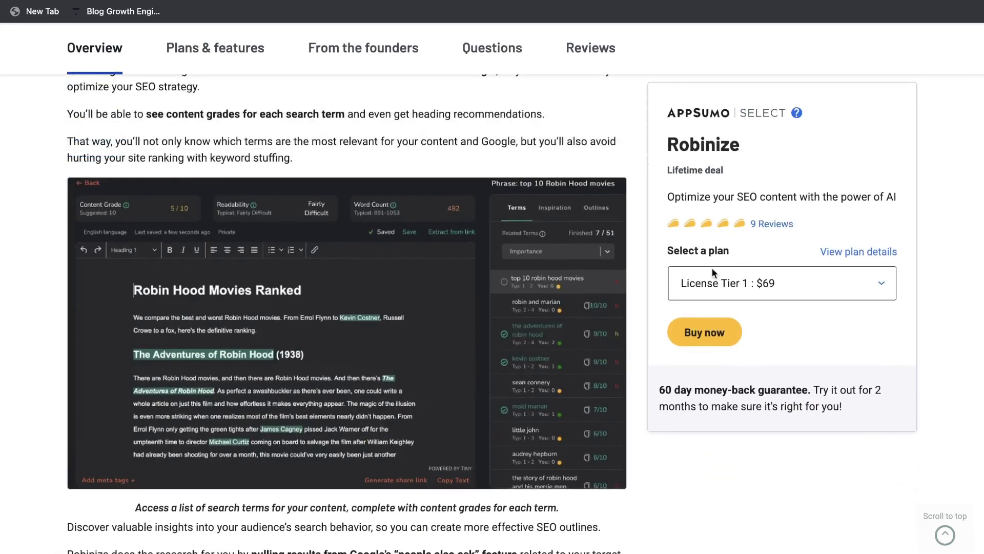
scroll(575, 322, down, 20)
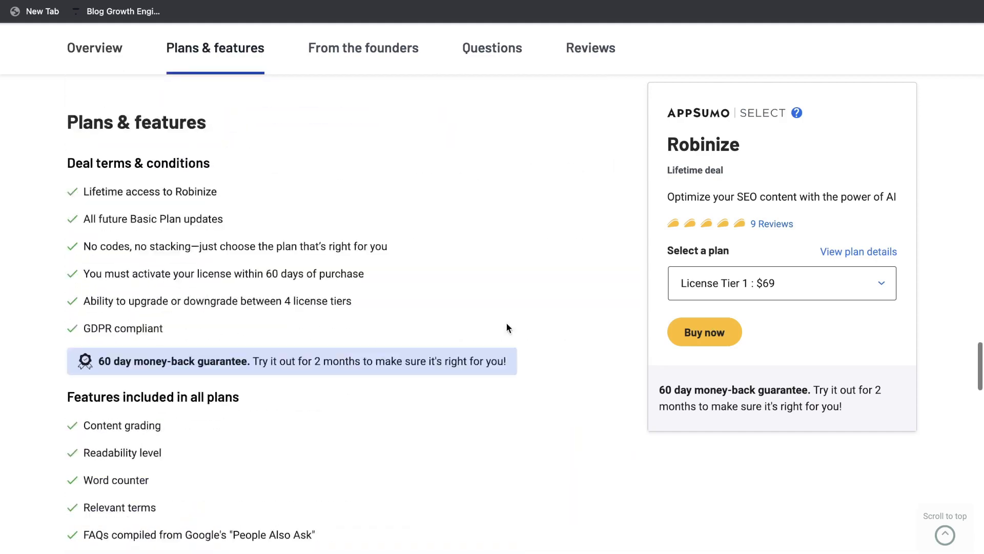
scroll(507, 327, down, 2)
triple_click(128, 390)
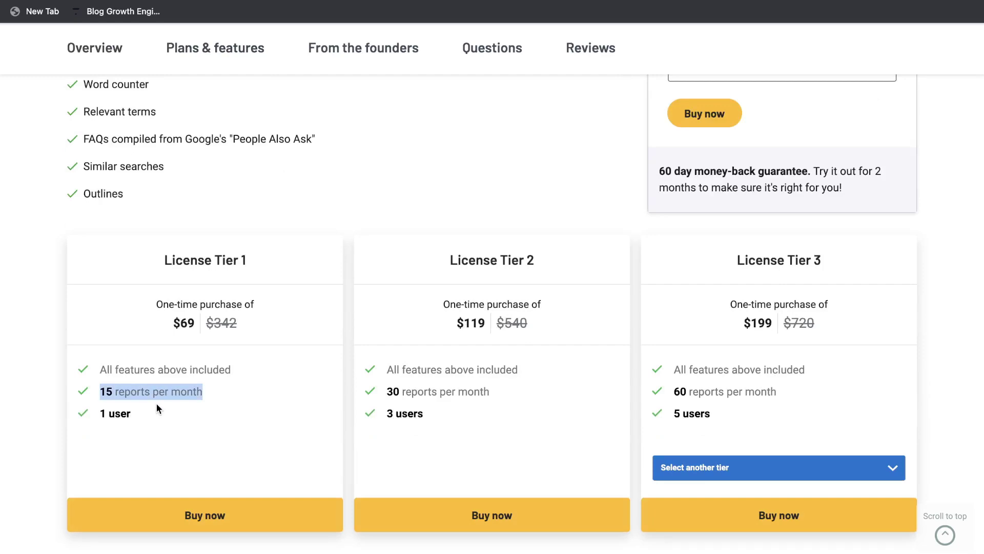
Compare NeuronWriter's monthly content editor query allowance with the report allowances of the Robinize license tiers.
scroll(638, 224, up, 5)
scroll(638, 224, down, 3)
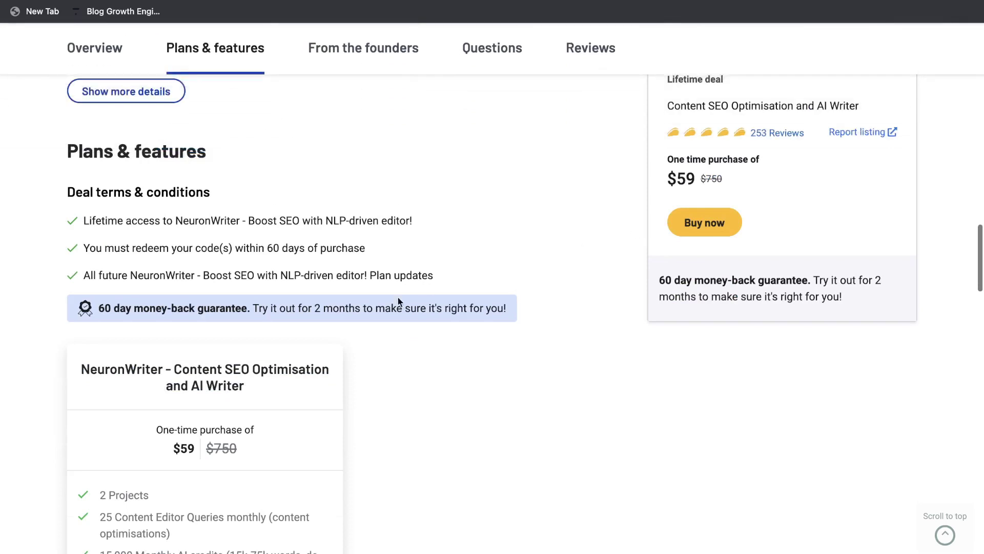
scroll(404, 407, down, 1)
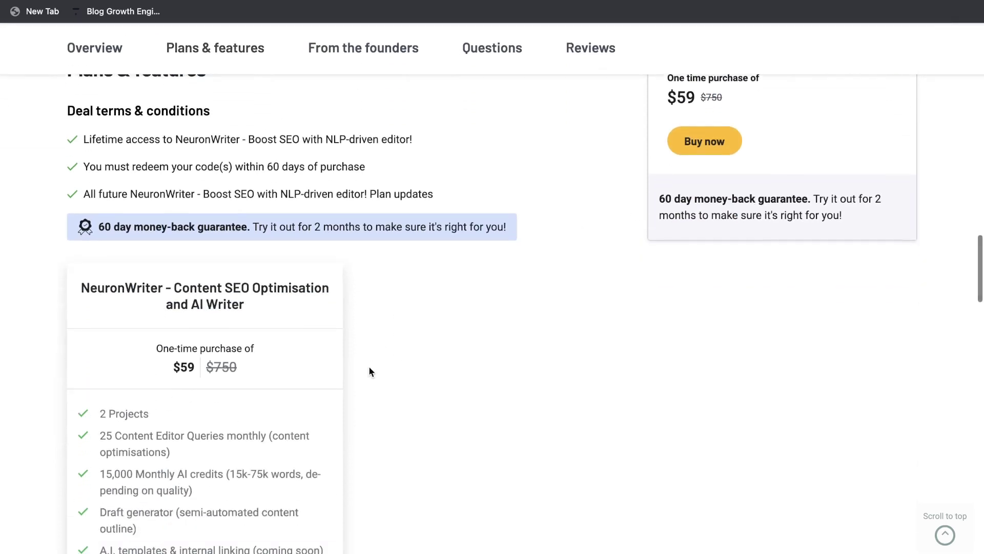
scroll(195, 380, down, 1)
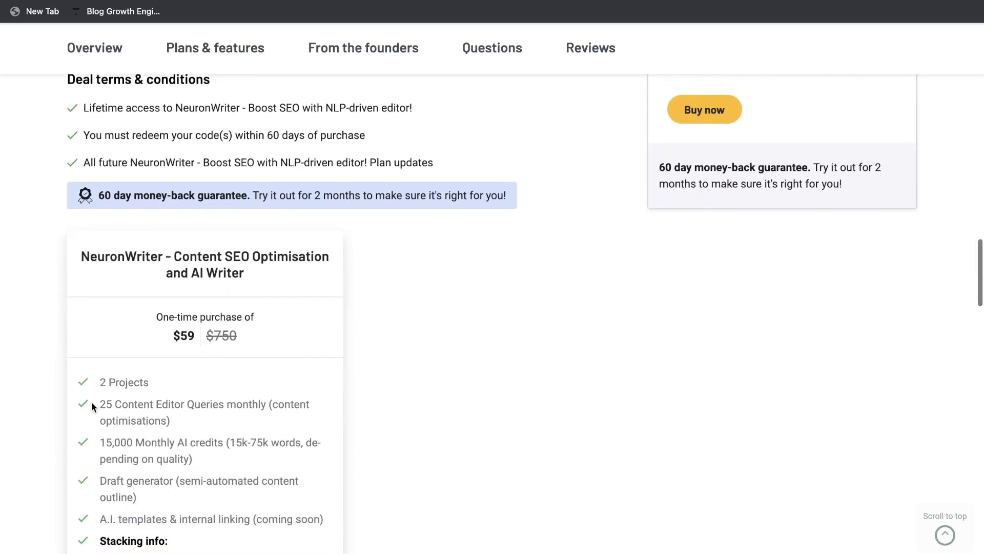
drag(98, 403, 170, 402)
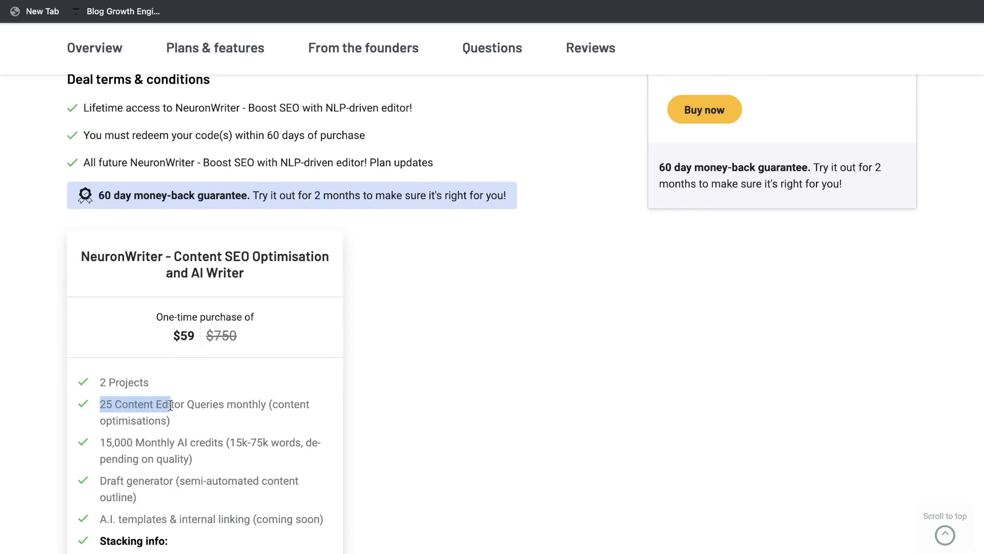
click(128, 405)
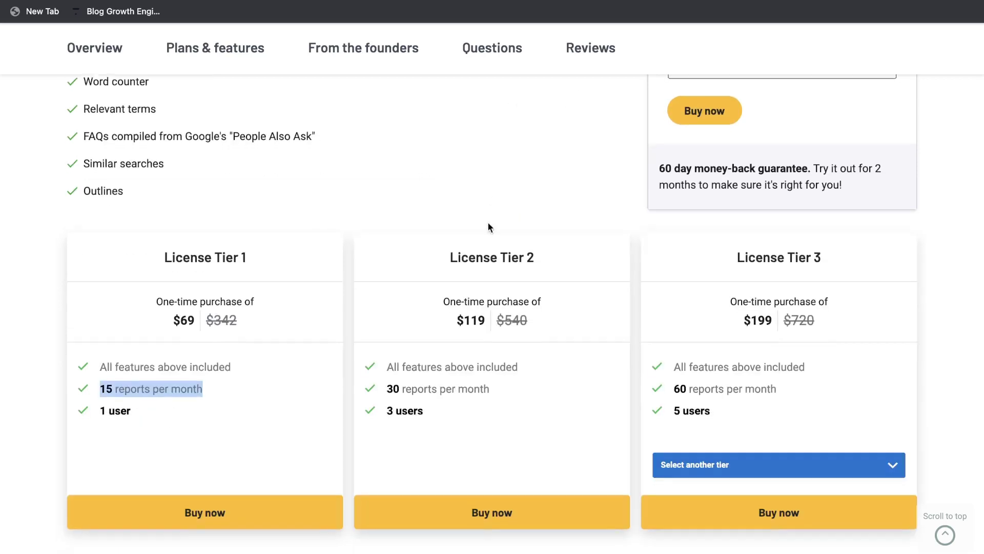
scroll(488, 226, down, 1)
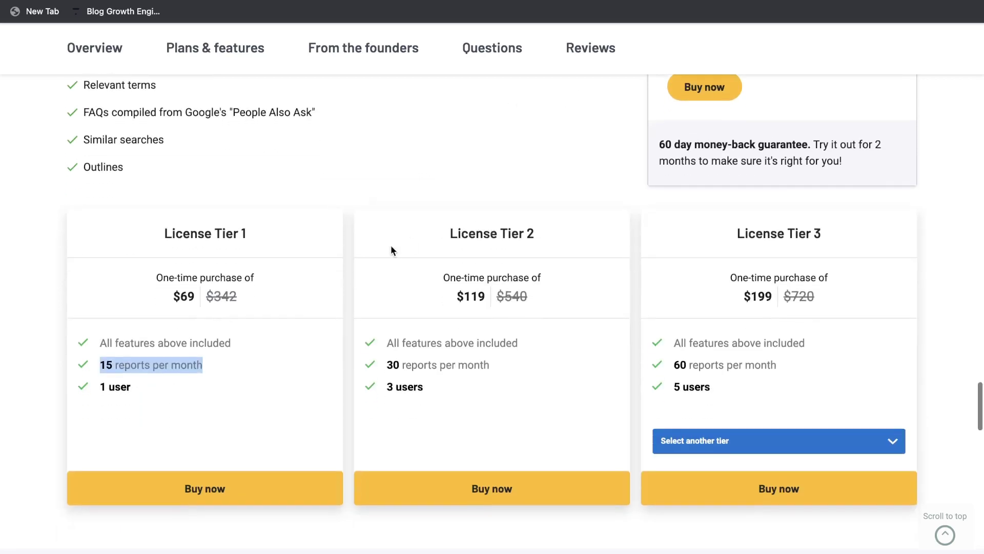
click(118, 380)
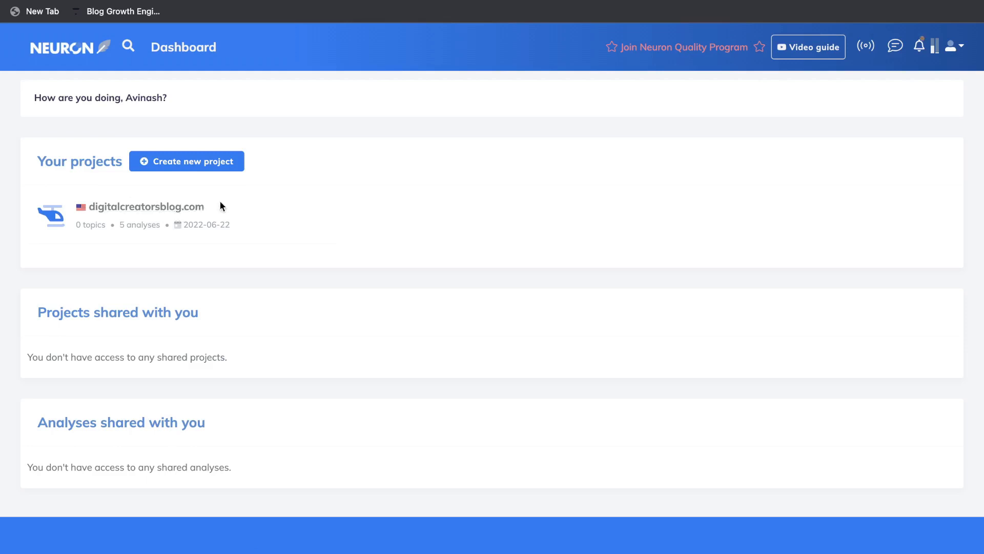
In NeuronWriter's digitalcreatorsblog.com project, start a new content writer query for "best credit cards for businesses" with United States and English.
click(152, 209)
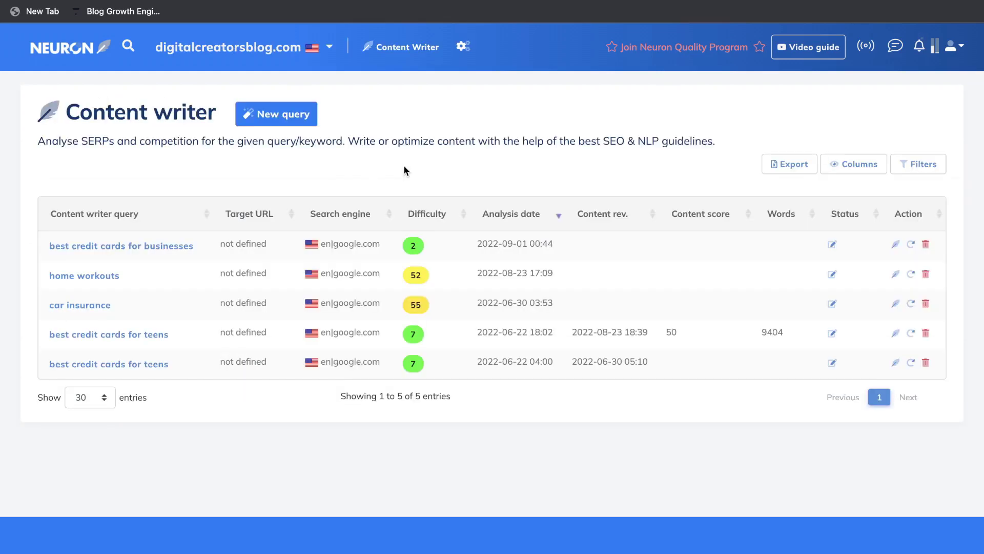
click(299, 115)
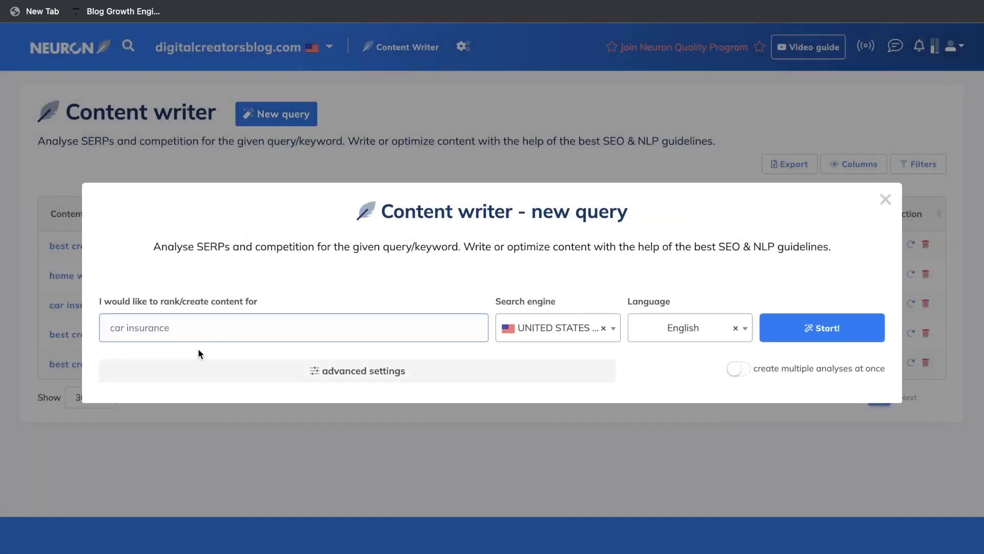
click(204, 332)
text(best credit cards for businesses)
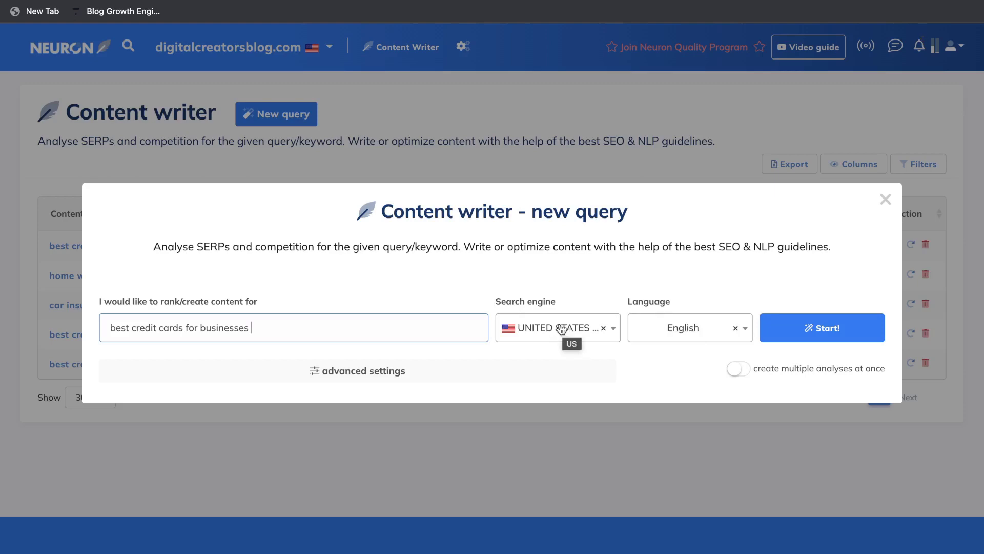
click(826, 335)
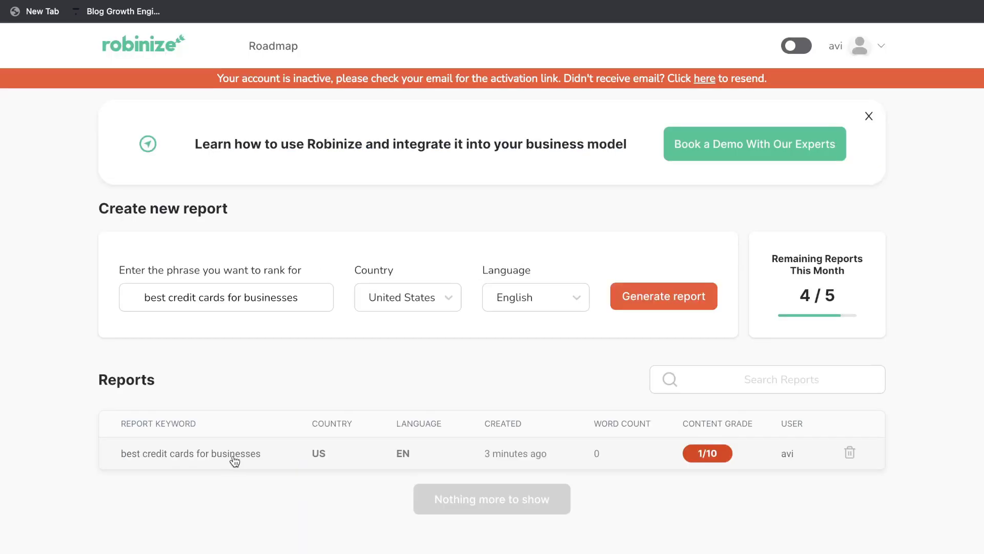
In Robinize, open the existing "best credit cards for businesses" report to view its editor, then return to NeuronWriter.
click(235, 459)
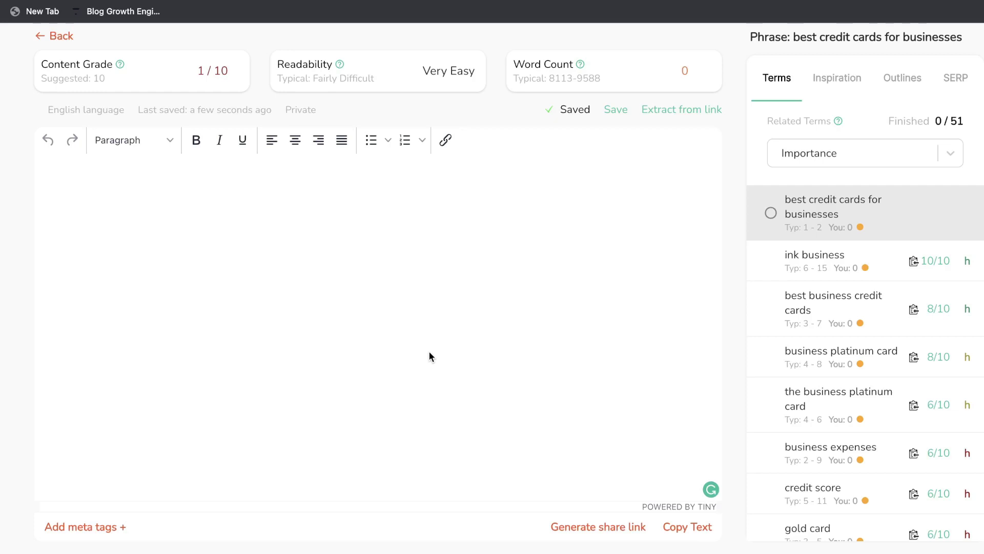
key(alt+Left)
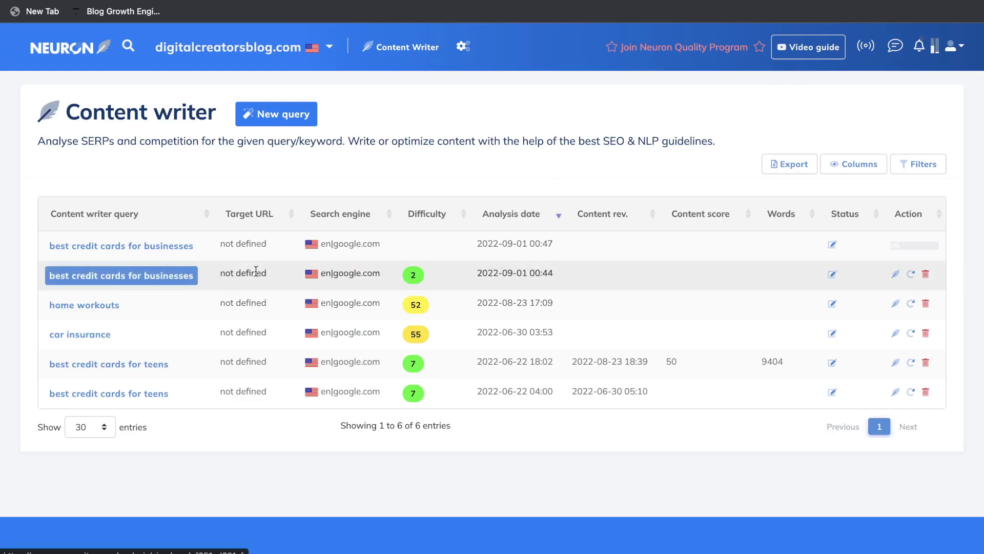
click(167, 276)
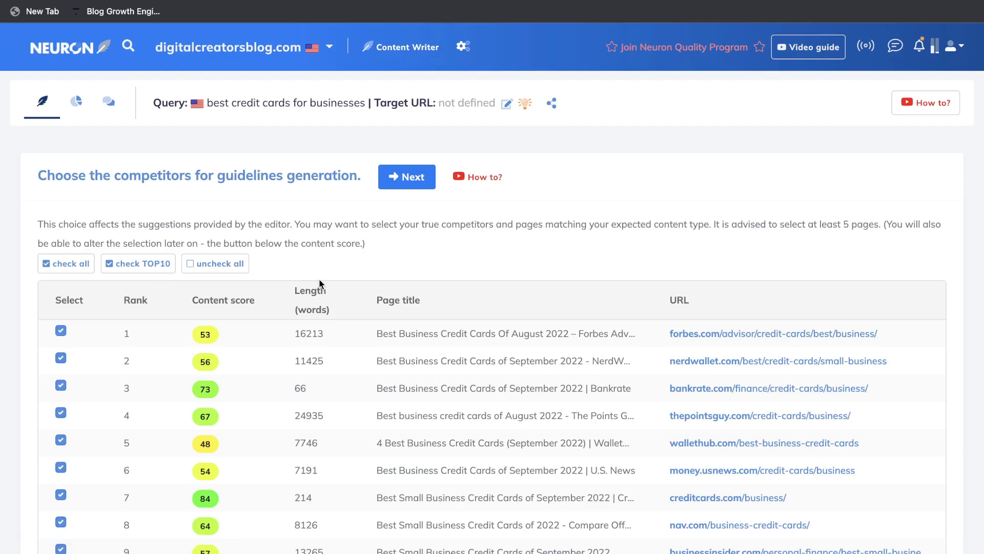
scroll(319, 283, down, 1)
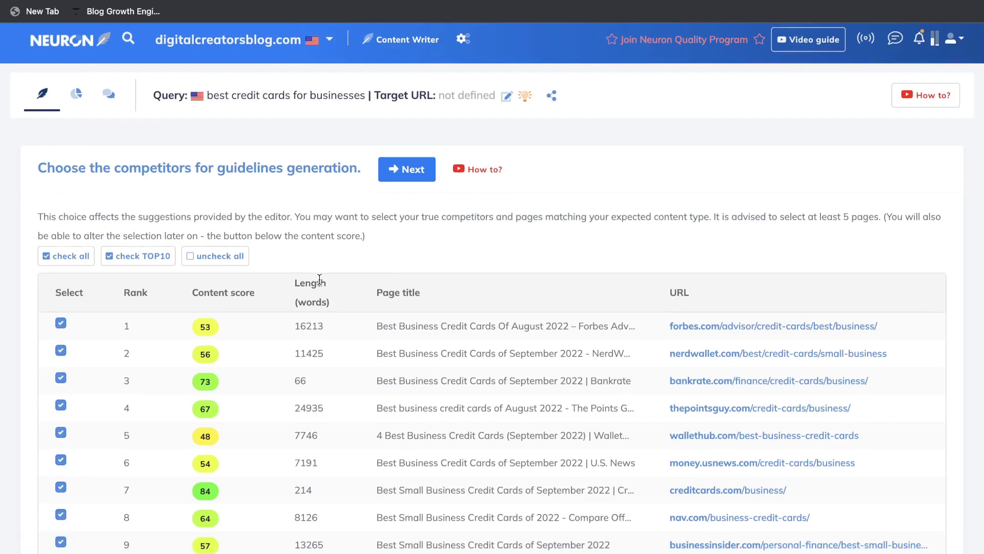
scroll(447, 262, down, 5)
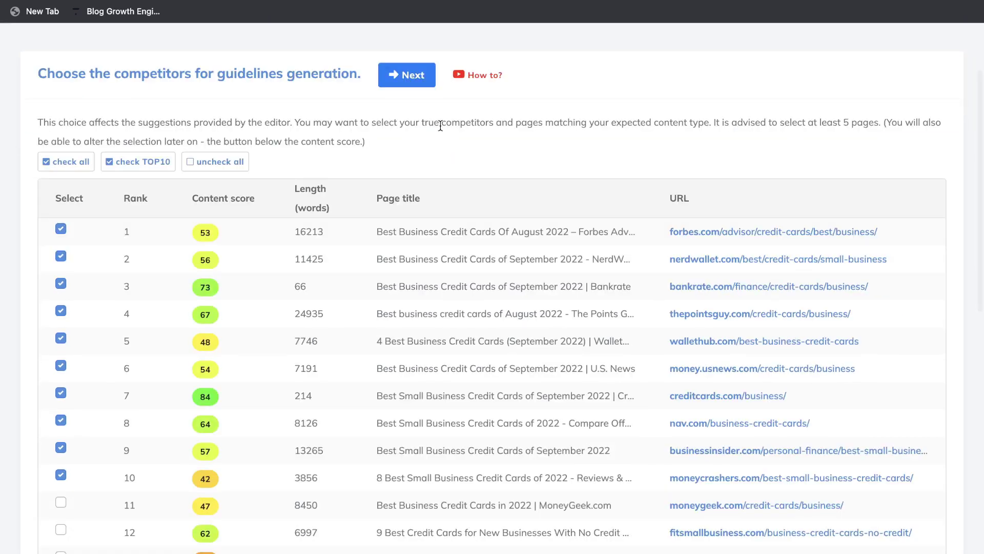
scroll(440, 129, down, 1)
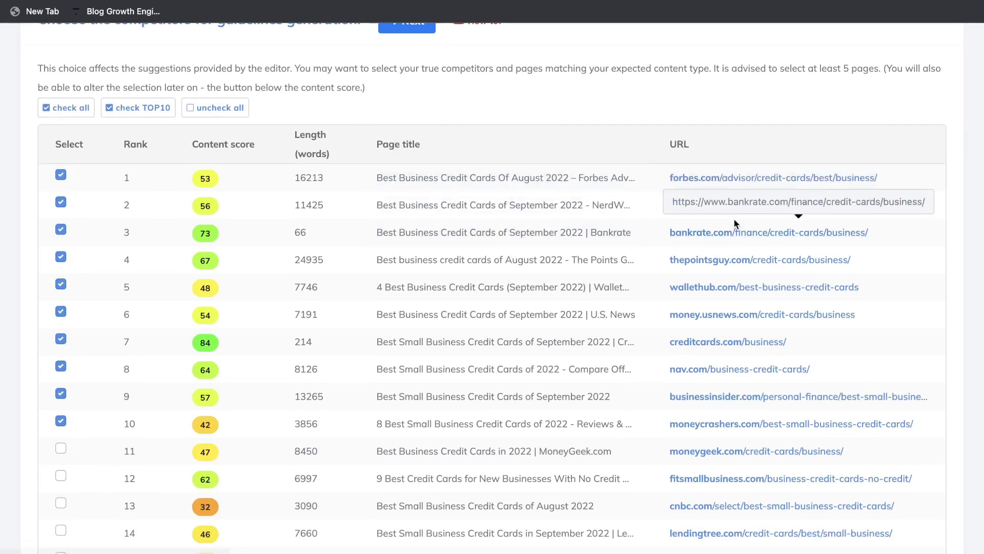
scroll(565, 193, down, 1)
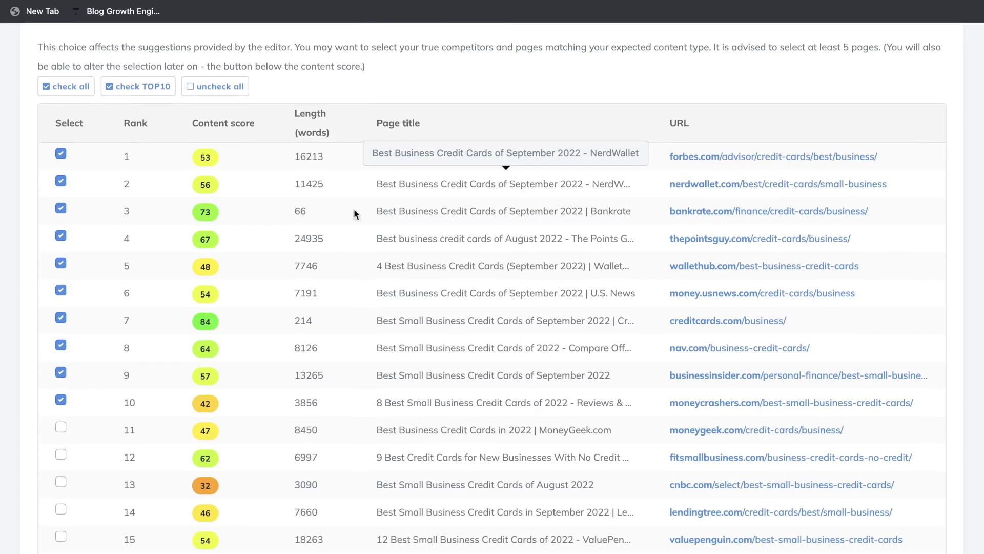
scroll(459, 275, up, 2)
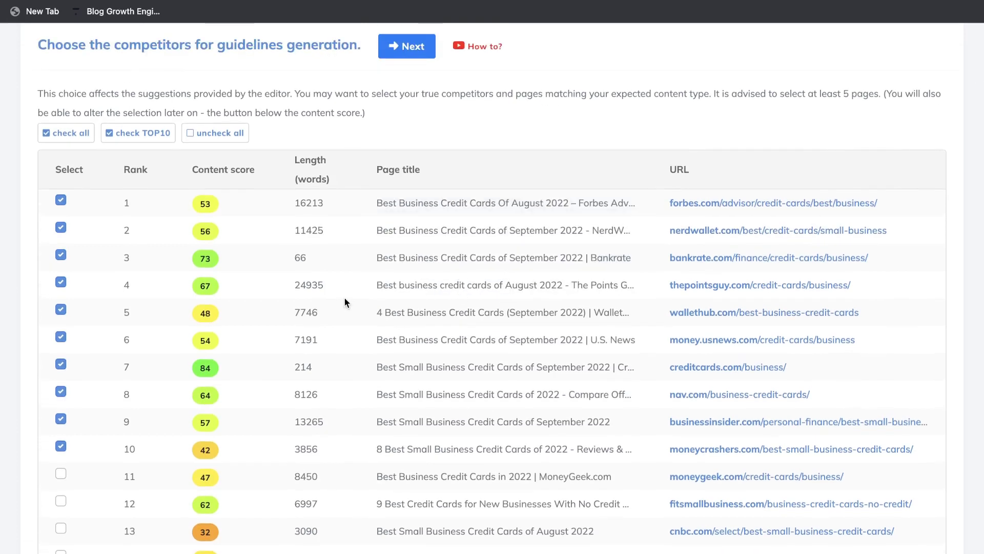
scroll(345, 300, down, 1)
scroll(343, 287, down, 2)
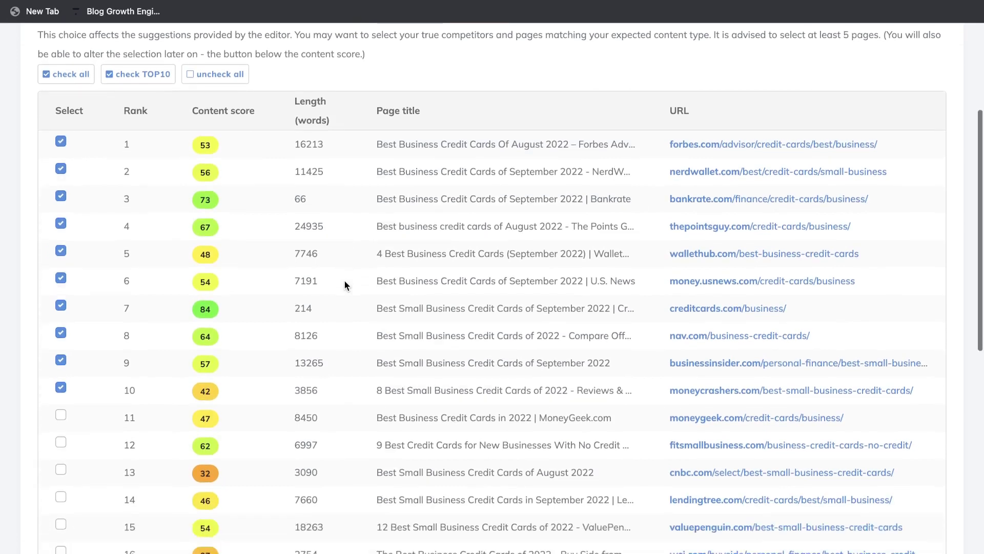
Review which competitor pages are selected for guidelines generation in the ranked list, down to the results beyond the top 10.
scroll(81, 269, down, 3)
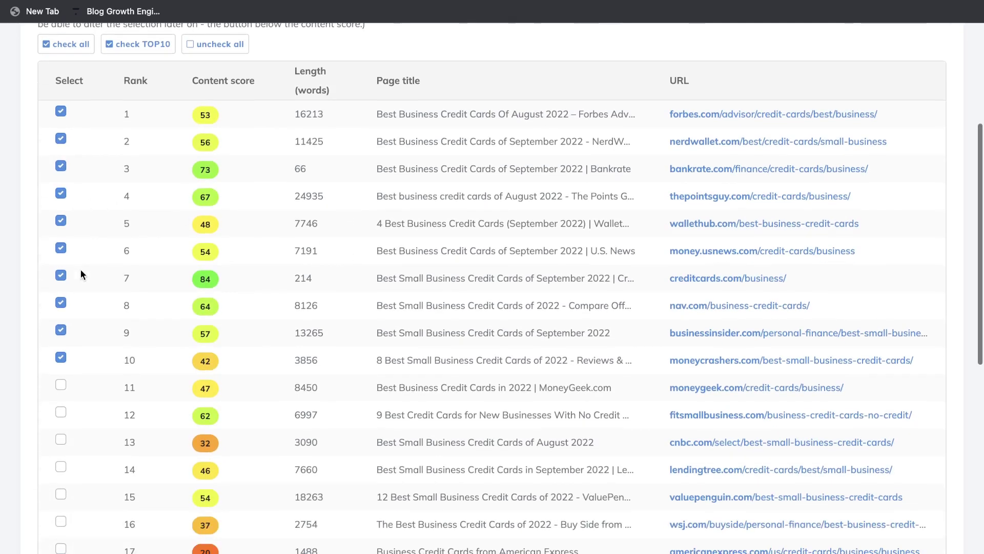
scroll(116, 433, up, 2)
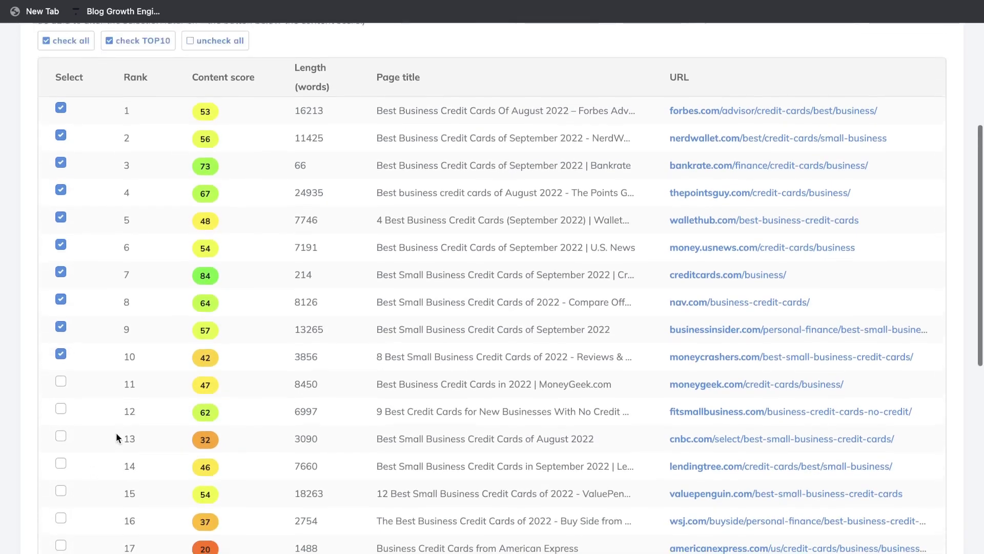
scroll(116, 432, up, 2)
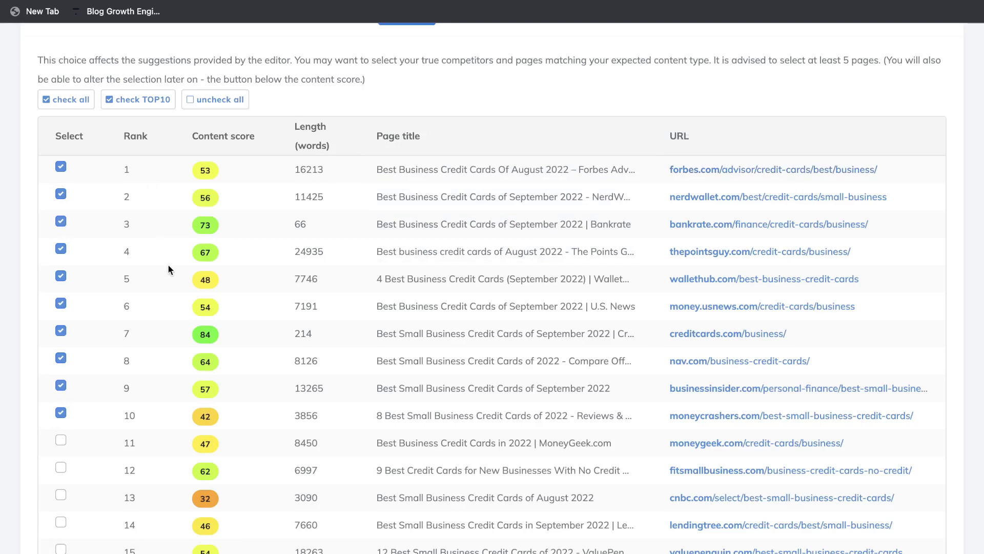
scroll(168, 263, up, 3)
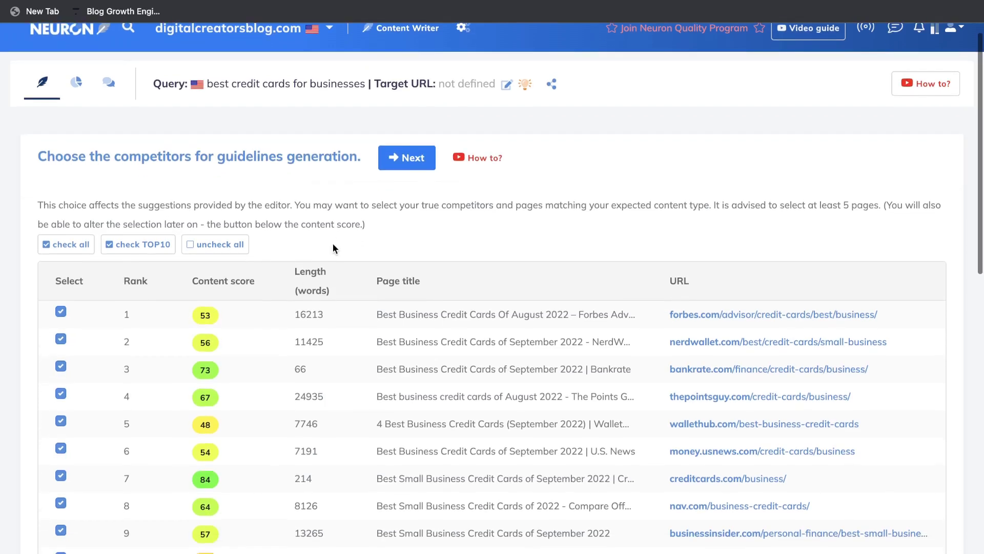
scroll(343, 333, down, 1)
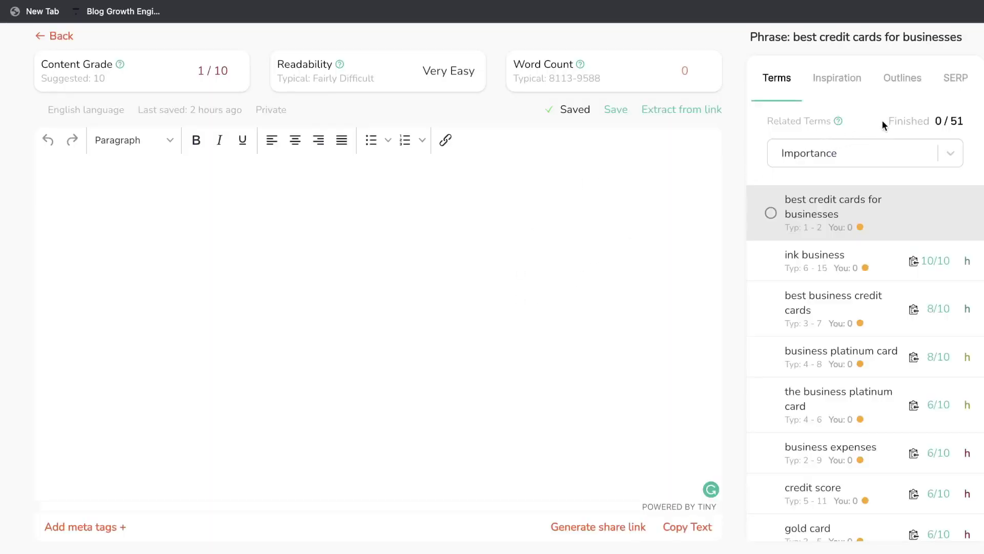
In Robinize, view the SERP results for the phrase with their ranks, word counts and content grades.
click(956, 80)
scroll(912, 195, down, 1)
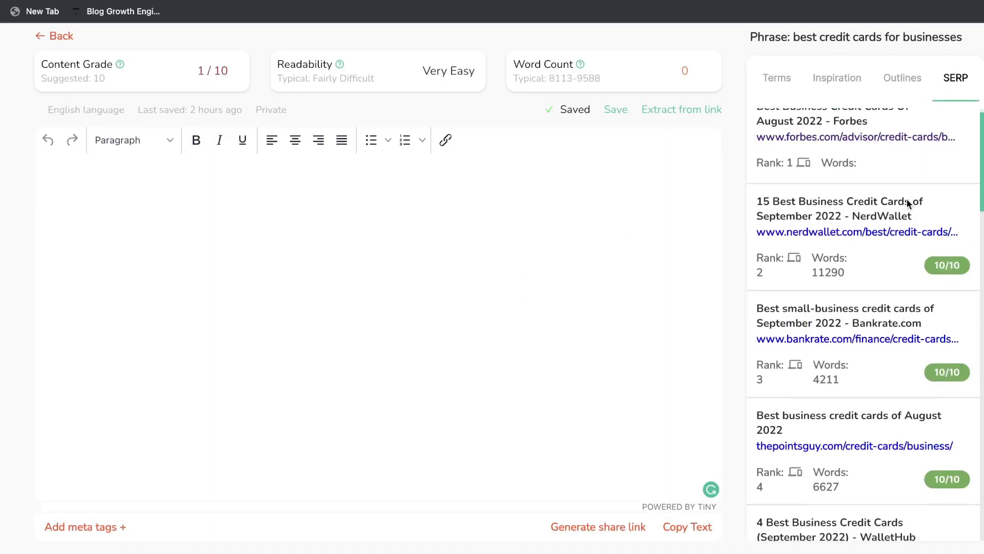
scroll(902, 231, down, 1)
scroll(893, 301, up, 2)
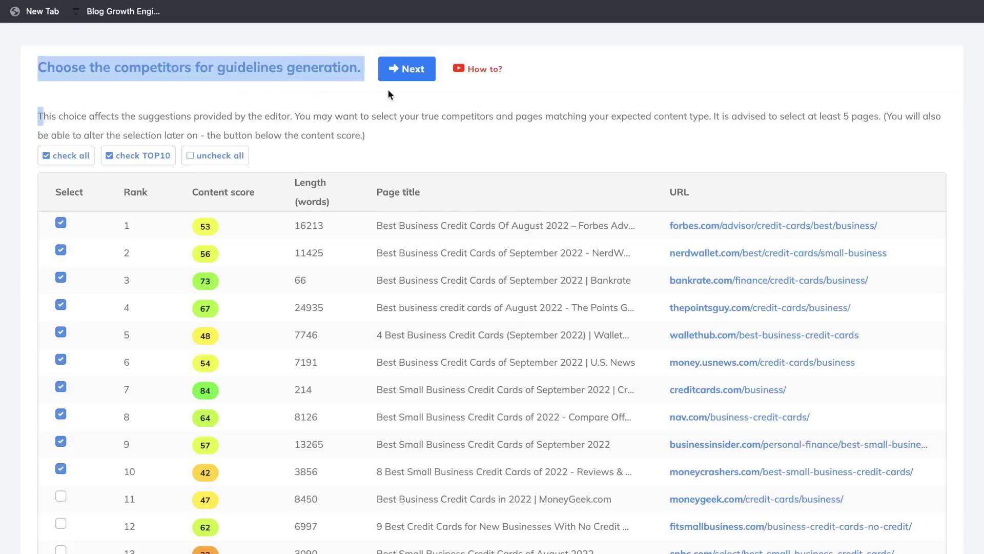
In NeuronWriter, proceed with the top 10 competitors selected to the content editor and review the content score and basic article terms.
click(403, 82)
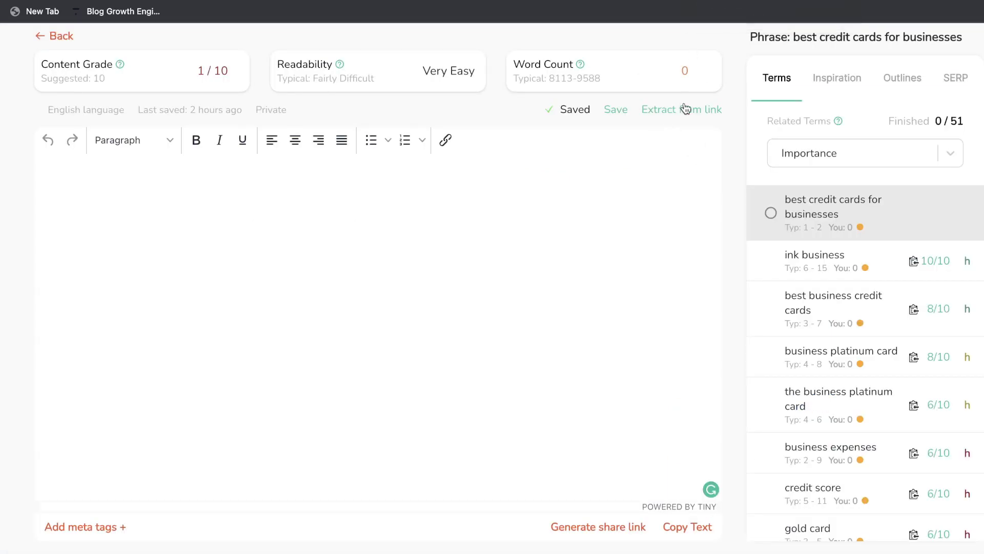
click(311, 211)
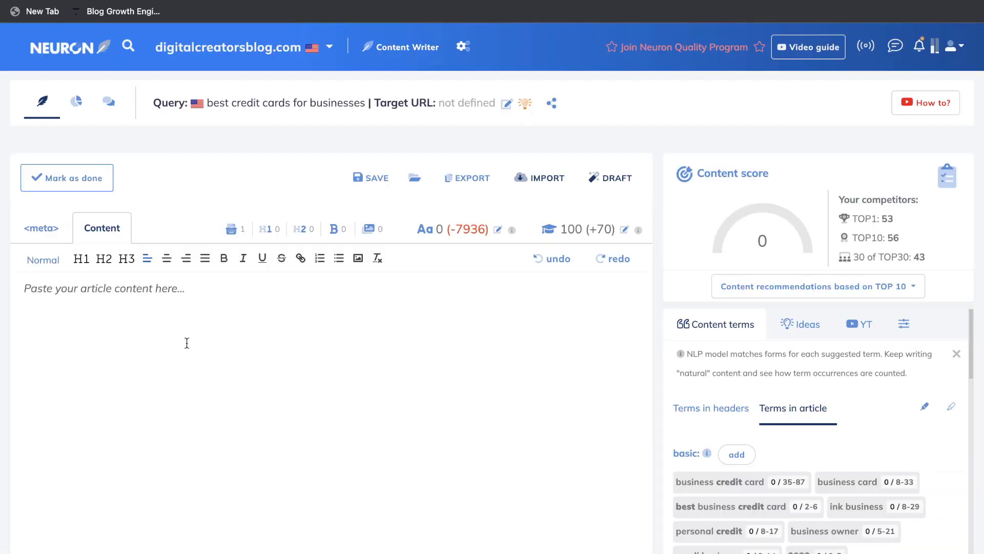
scroll(169, 364, down, 1)
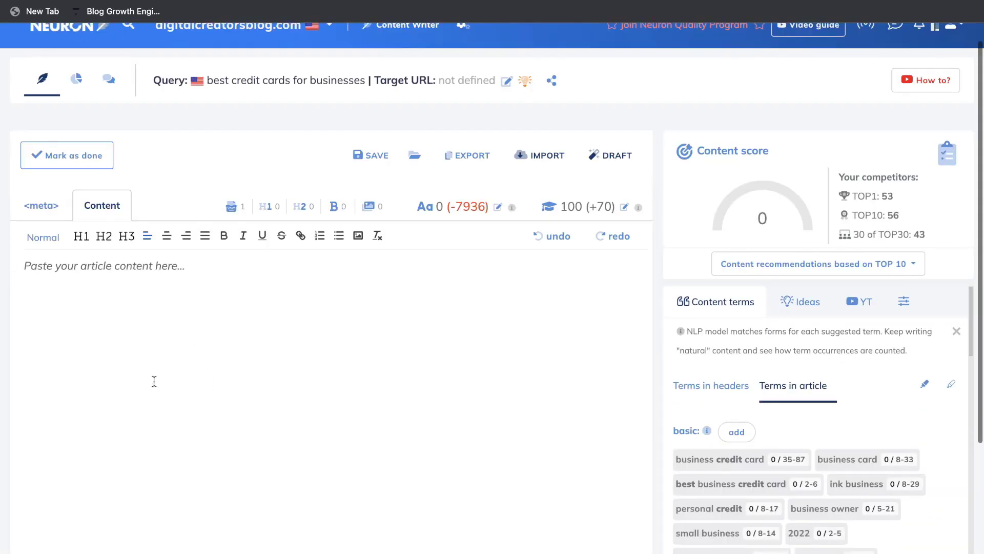
scroll(820, 400, down, 1)
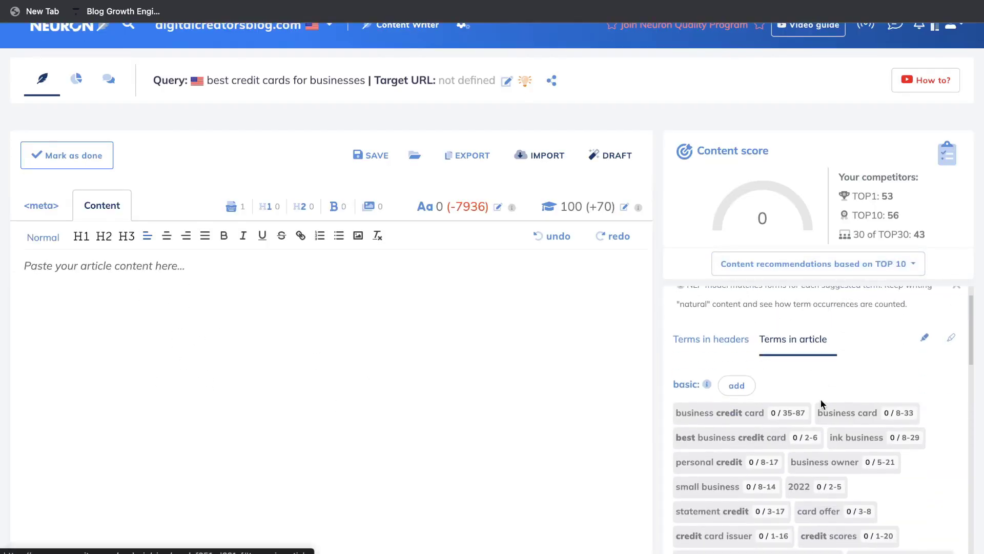
scroll(774, 404, down, 1)
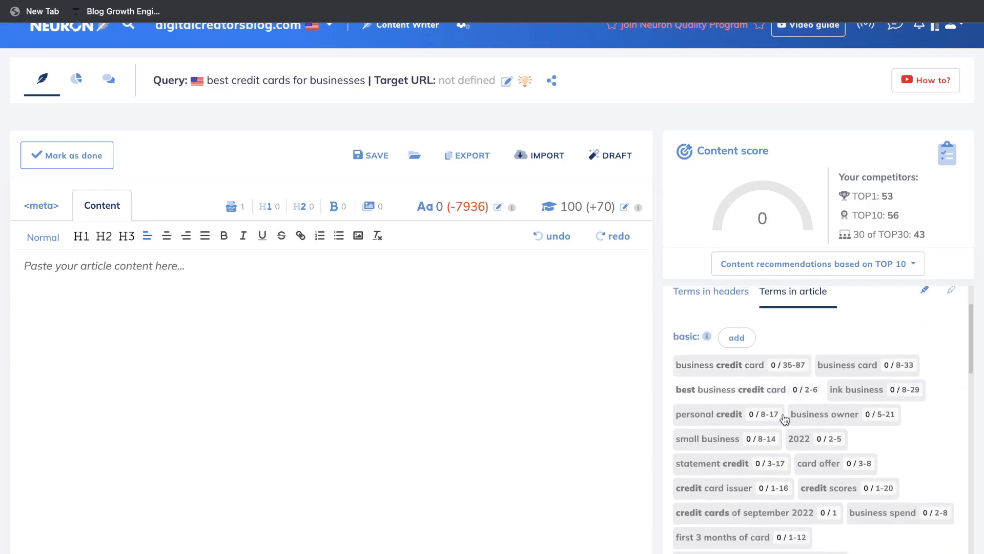
scroll(815, 395, down, 2)
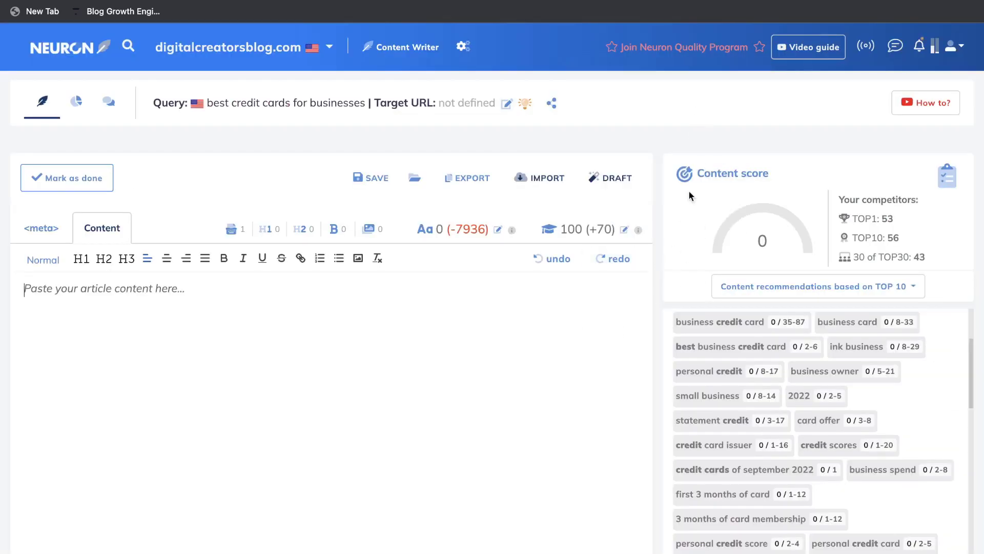
scroll(757, 223, down, 1)
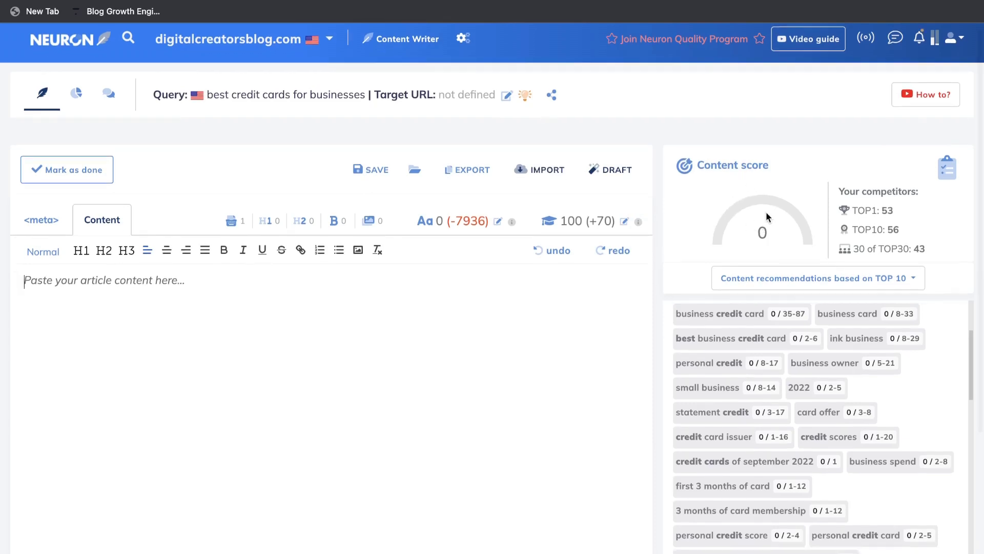
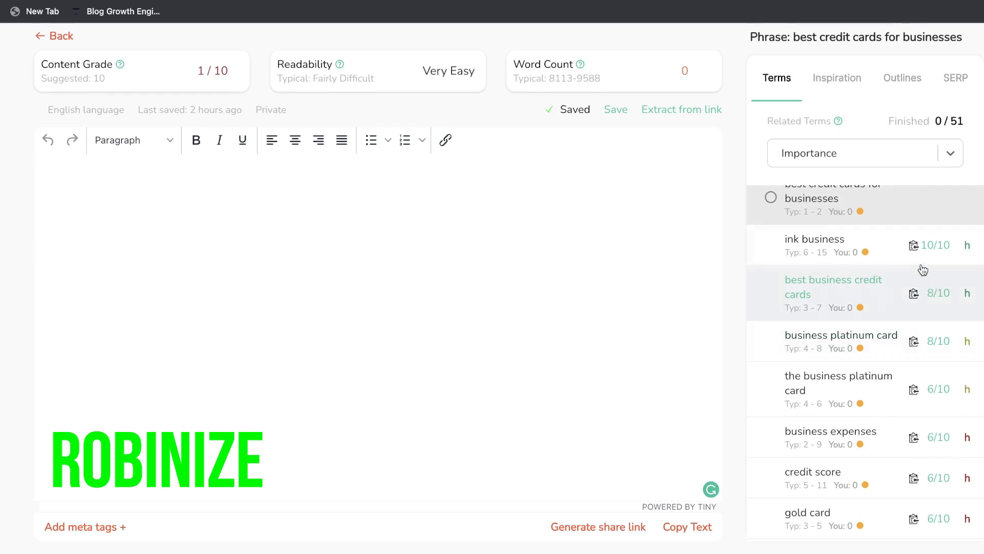
In Robinize, view the usage examples for the related term "ink business", then close them.
scroll(909, 254, up, 1)
mouse_move(907, 263)
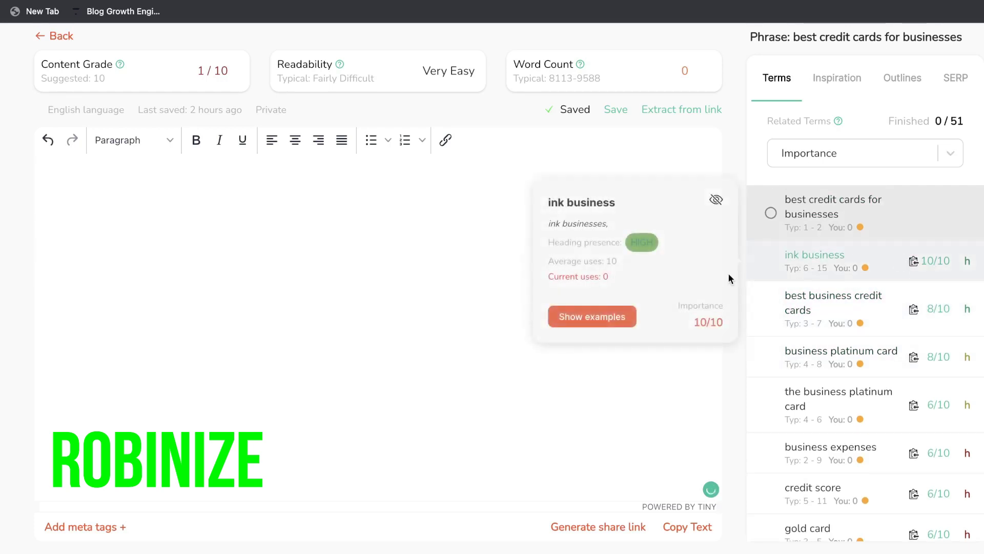
click(624, 311)
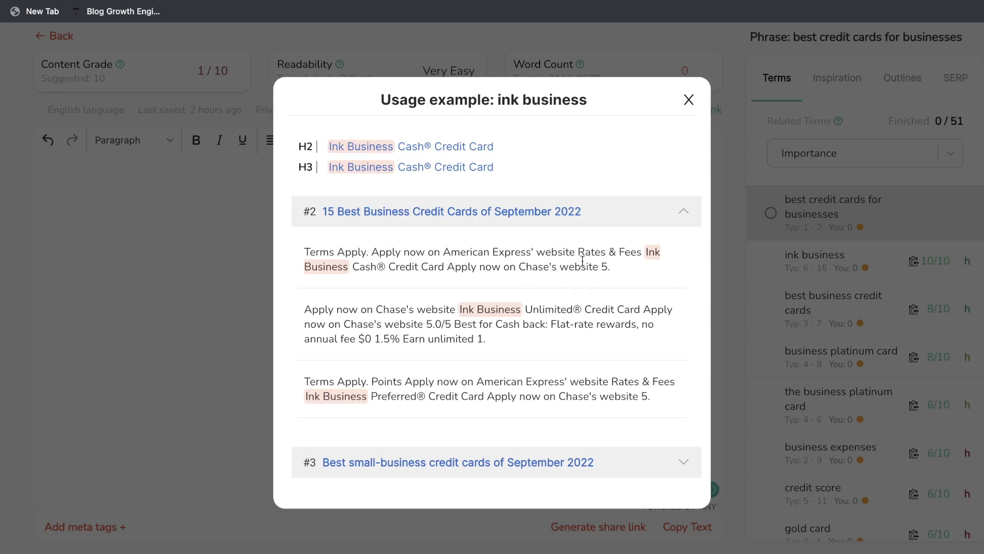
click(689, 99)
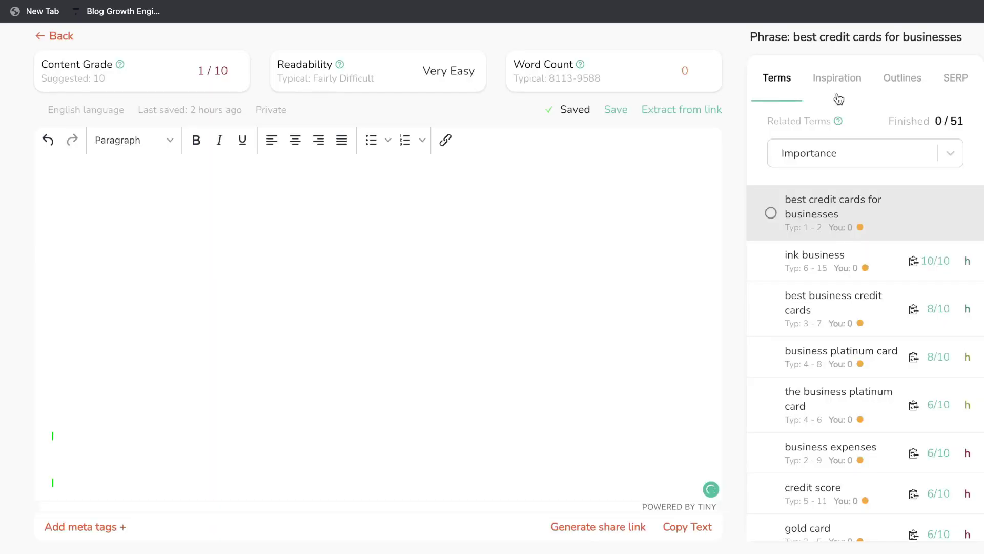
Review the People Also Ask questions and sub keywords under Inspiration, and the list of competitor outlines.
click(839, 93)
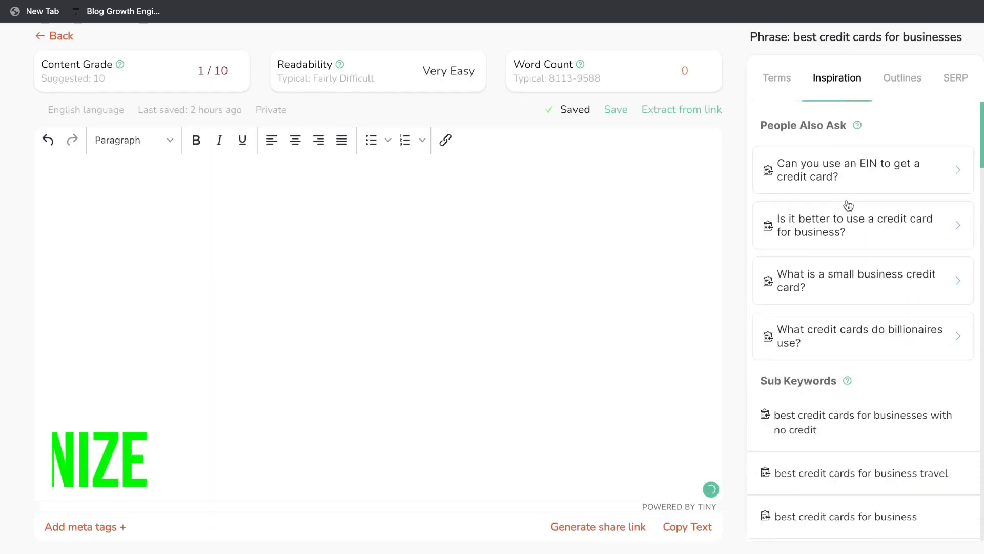
scroll(848, 205, down, 1)
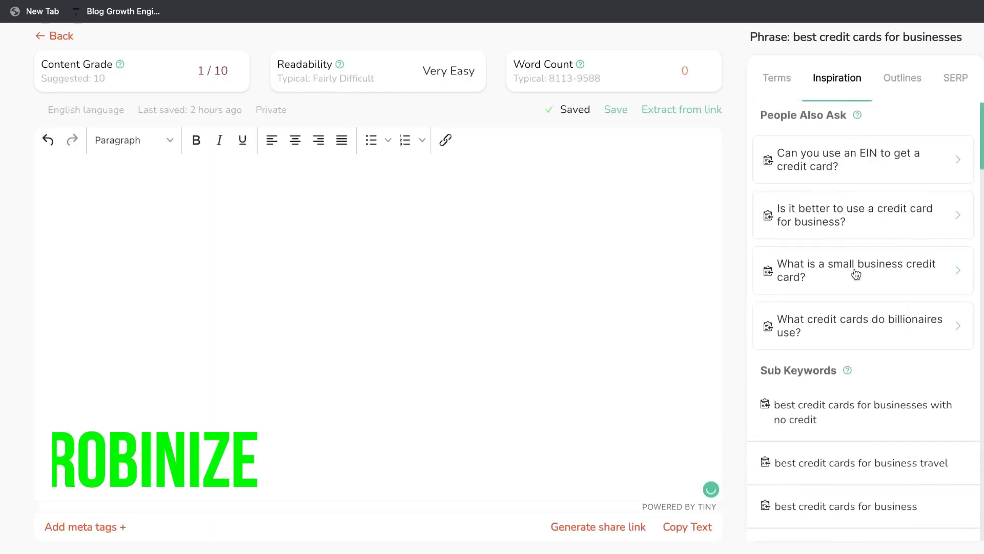
click(912, 87)
scroll(861, 277, down, 1)
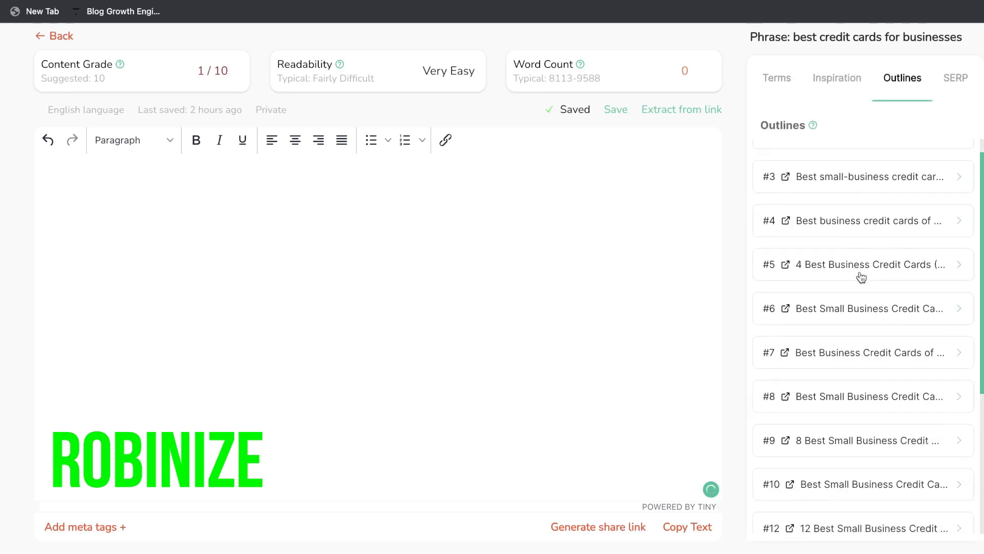
scroll(861, 277, up, 1)
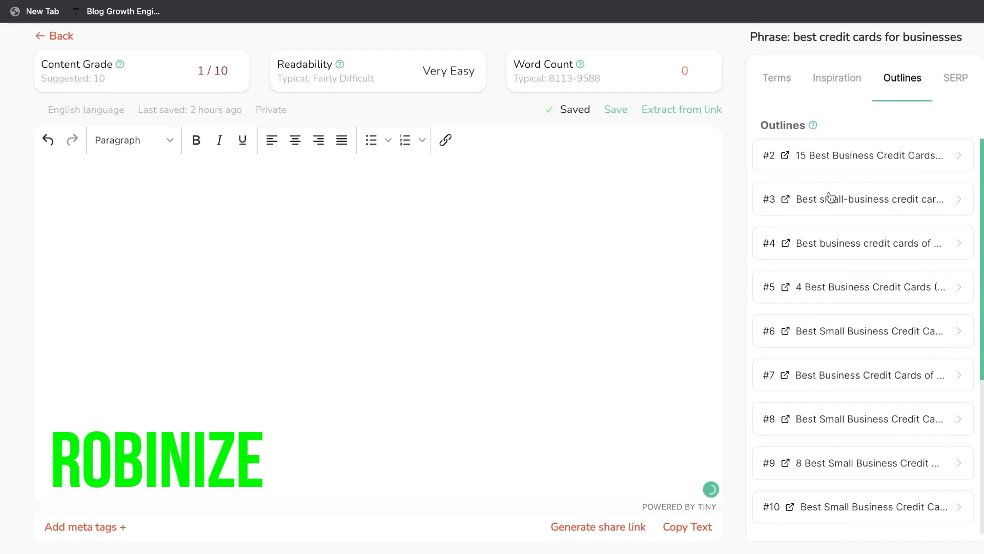
Expand the #2 competitor's outline and insert its H2 "Here are 15 business credit cards from our partners" into the editor.
click(863, 157)
scroll(863, 185, down, 1)
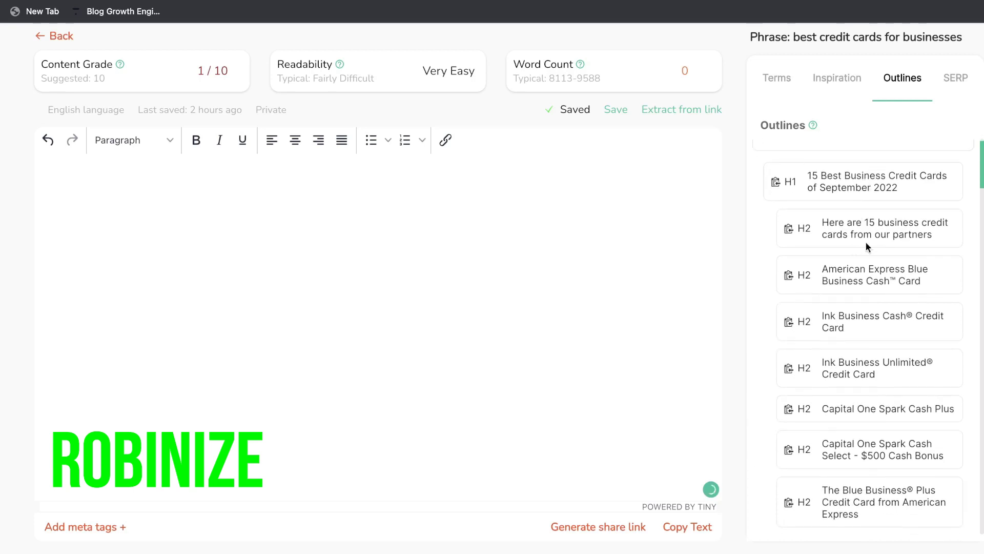
scroll(861, 242, down, 2)
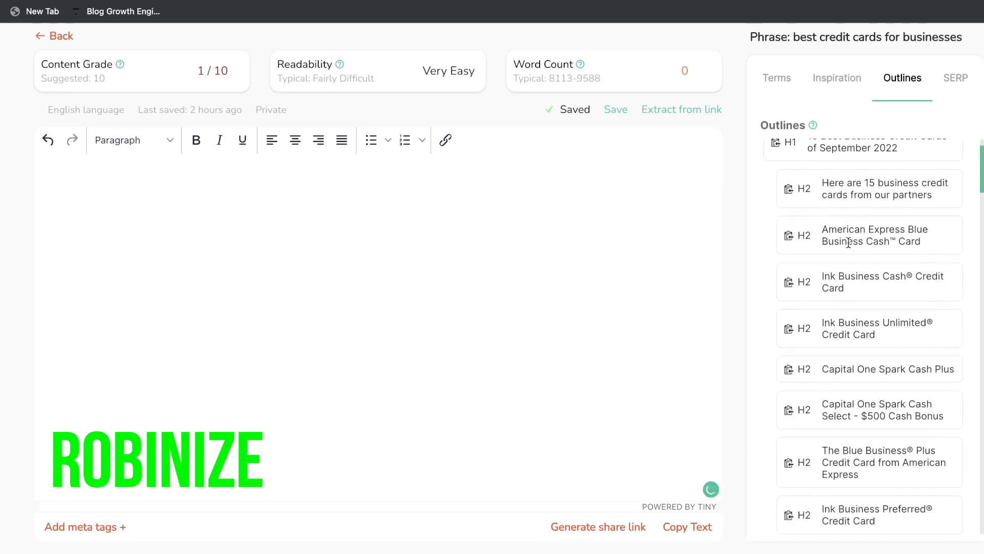
scroll(848, 242, up, 2)
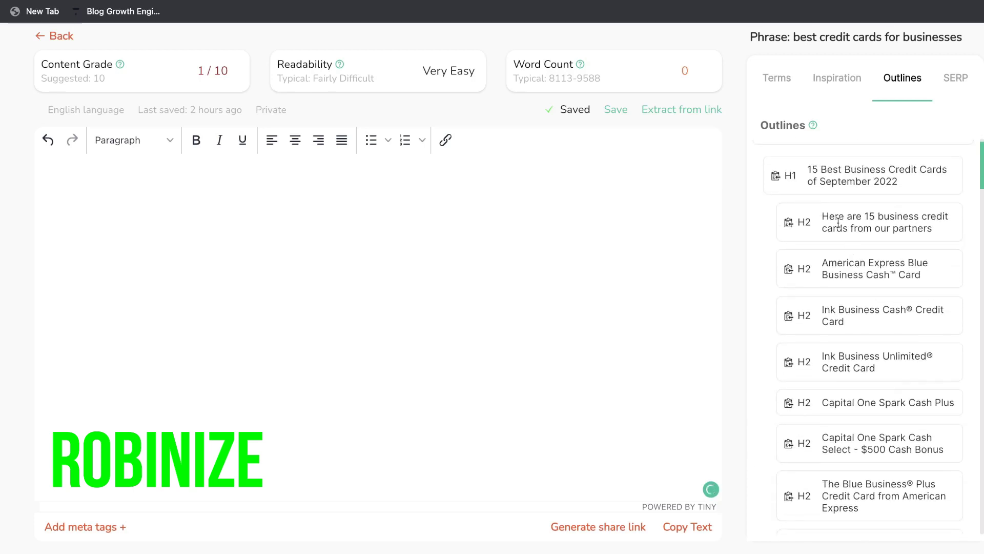
click(788, 225)
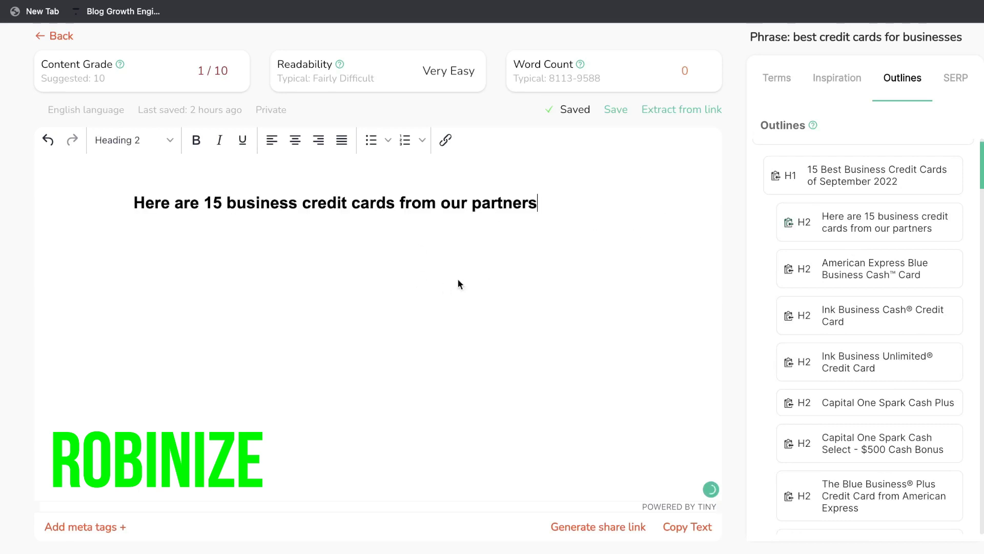
Return to Robinize's SERP list and compare the grades and word counts of the top-ranking pages.
click(957, 78)
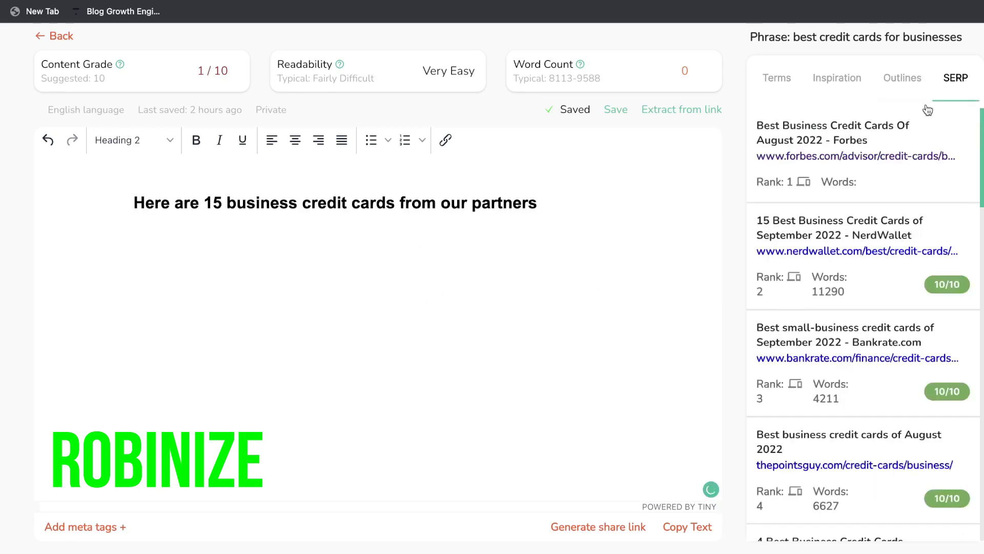
scroll(925, 149, down, 1)
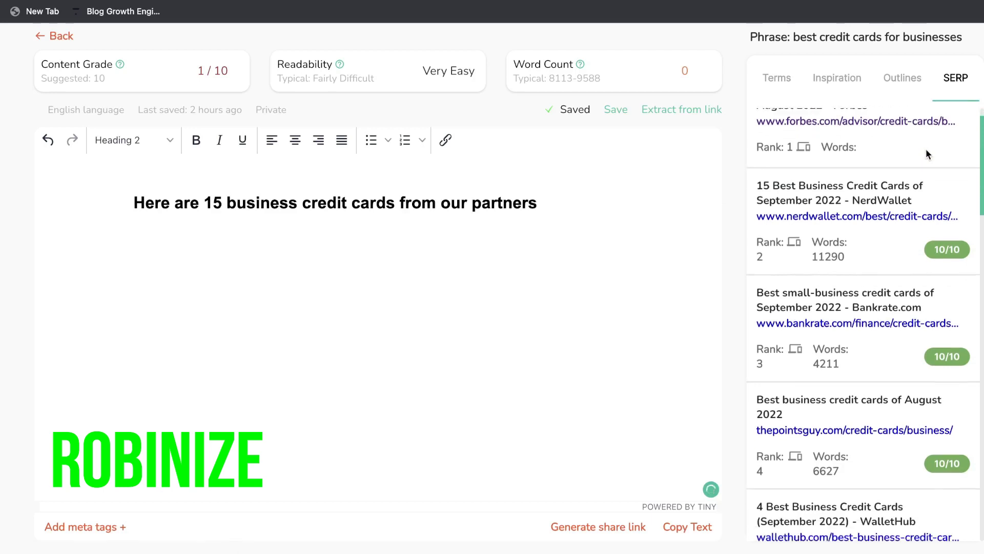
scroll(872, 249, down, 1)
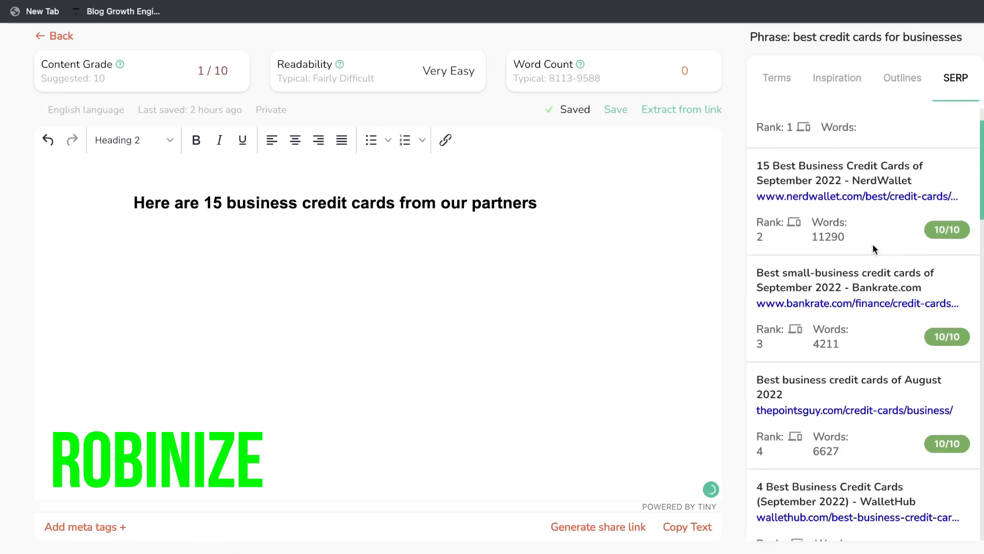
scroll(874, 249, down, 3)
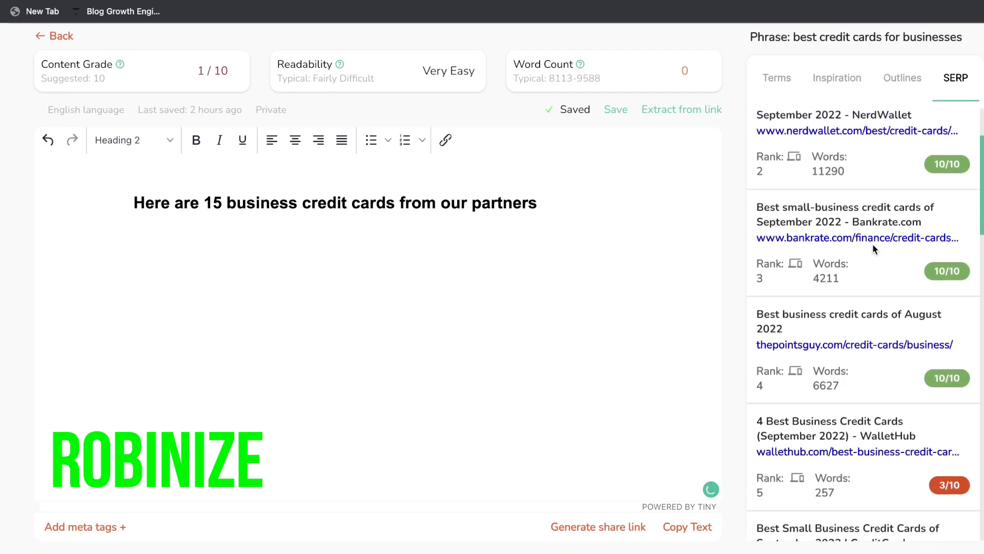
scroll(872, 244, up, 5)
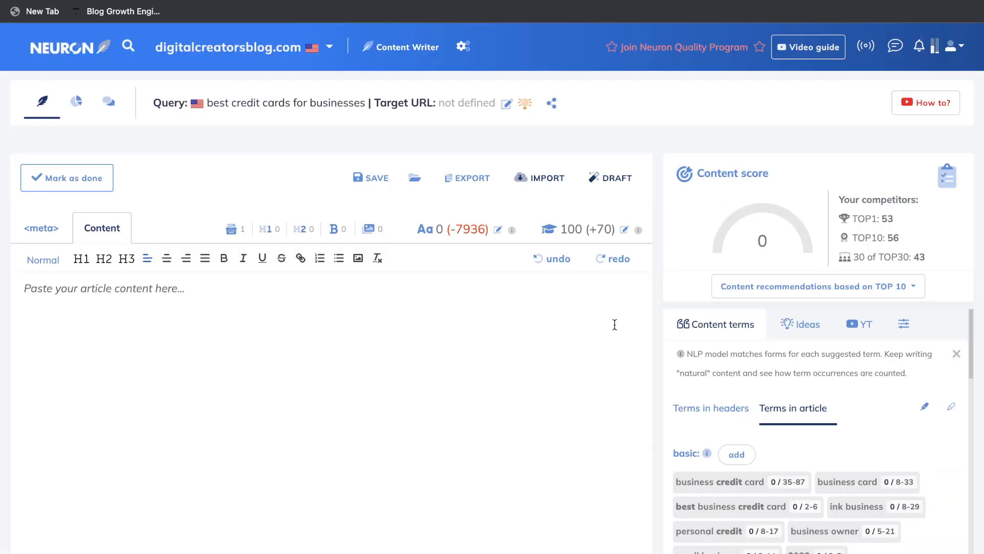
In NeuronWriter, look through the article's basic content terms and open the options and usage statistics for "small business".
scroll(801, 320, down, 2)
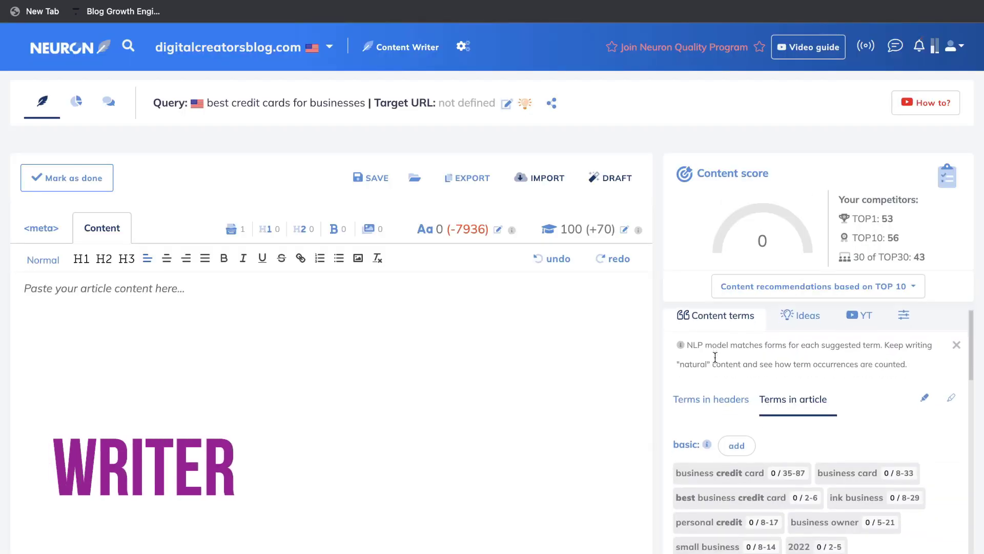
scroll(800, 321, down, 3)
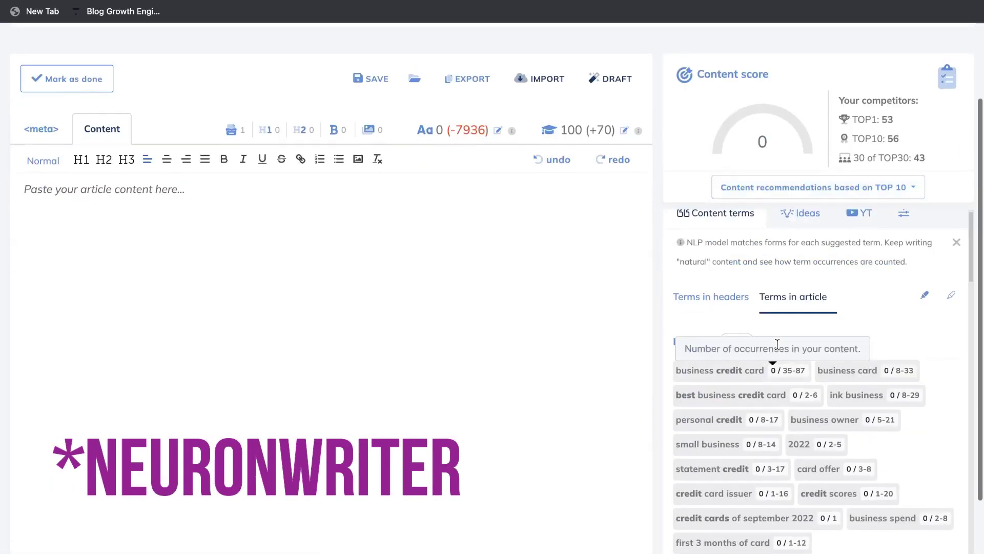
scroll(776, 342, down, 3)
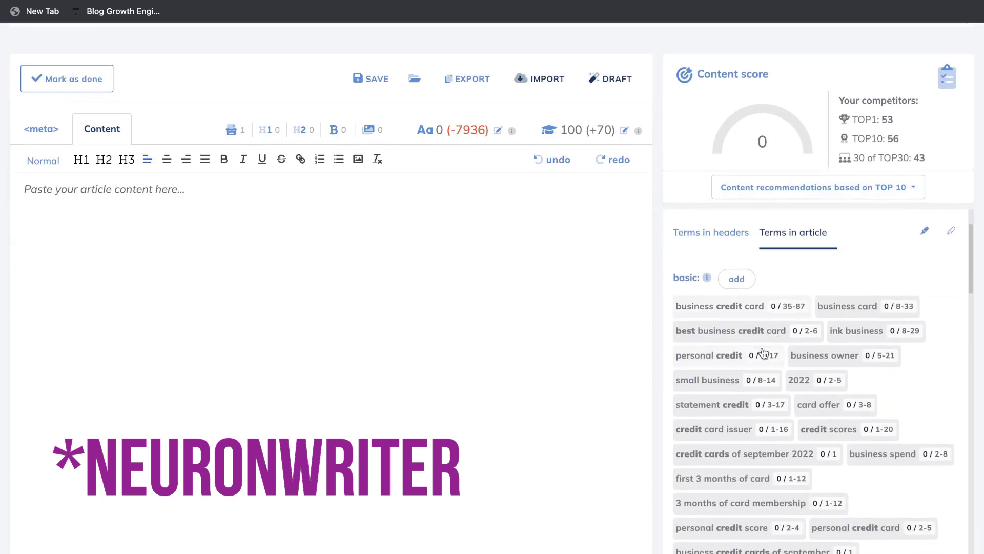
click(728, 384)
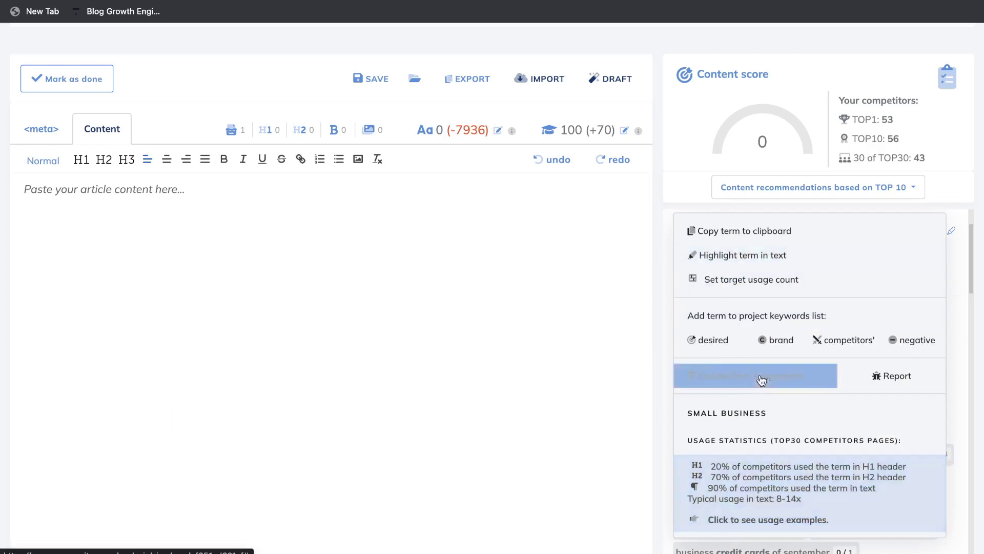
View the competitors' usage examples for the term "small business" and close the usage context window.
scroll(791, 487, down, 1)
click(791, 499)
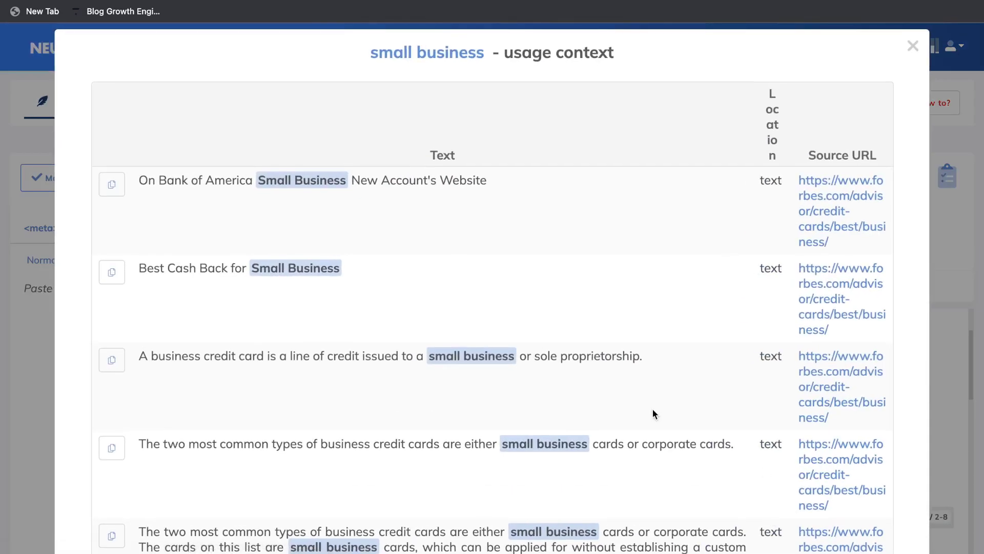
scroll(549, 394, down, 1)
scroll(567, 343, up, 1)
click(912, 45)
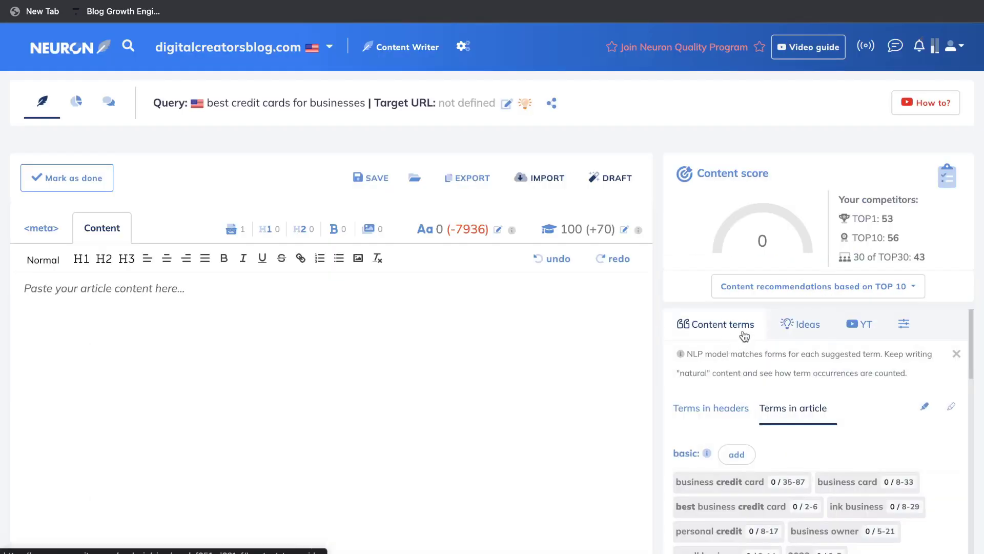
Check the Ideas section, fetch YouTube ideas for the query and look through the suggested videos.
click(804, 327)
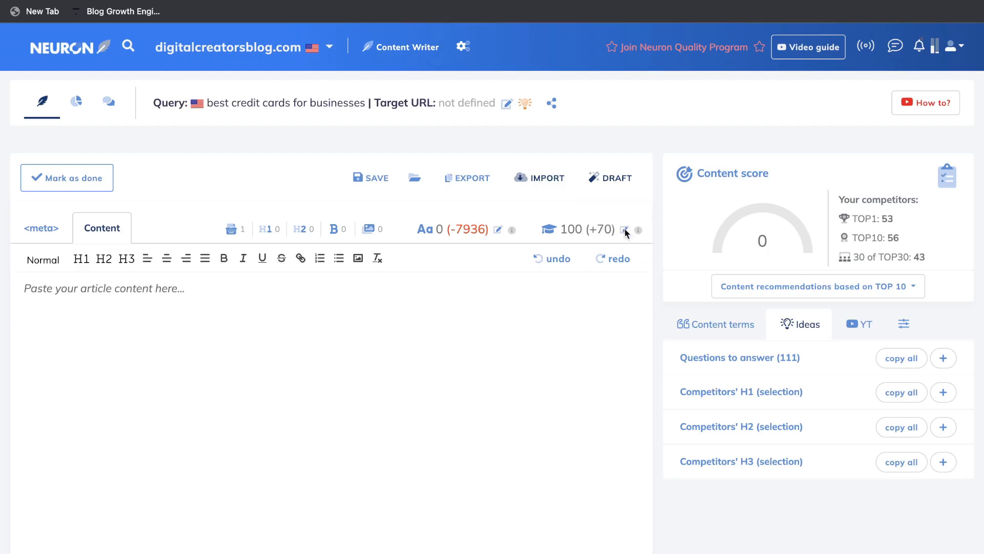
click(859, 323)
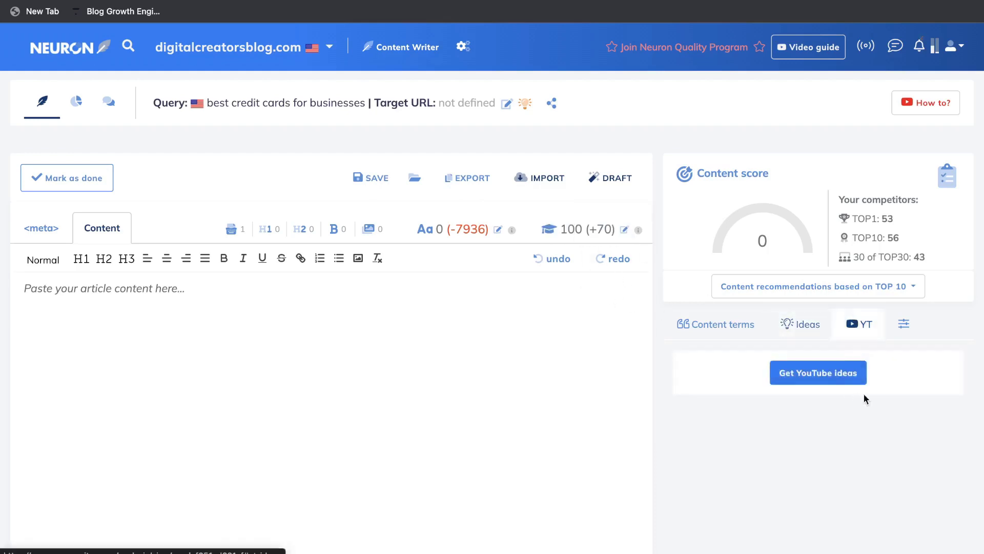
click(831, 379)
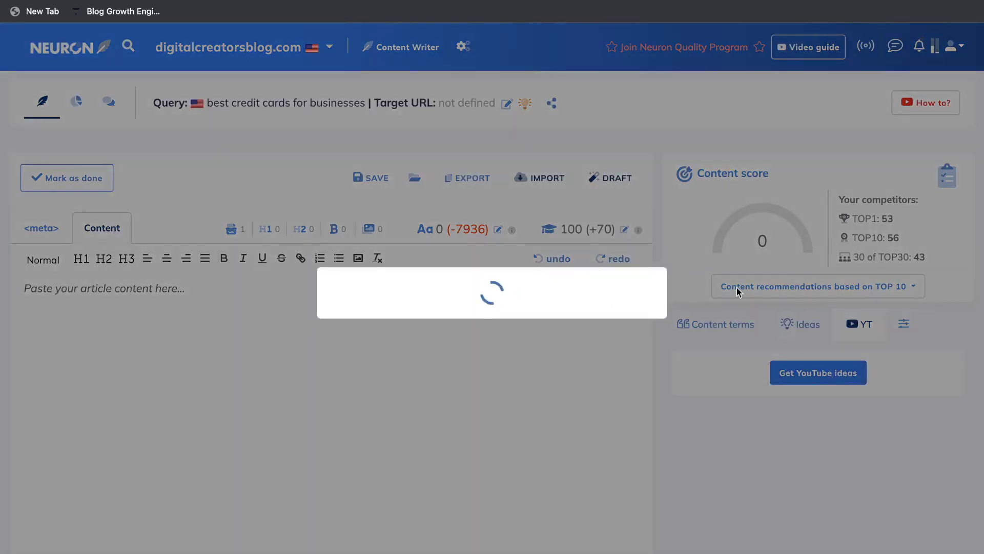
scroll(751, 344, down, 1)
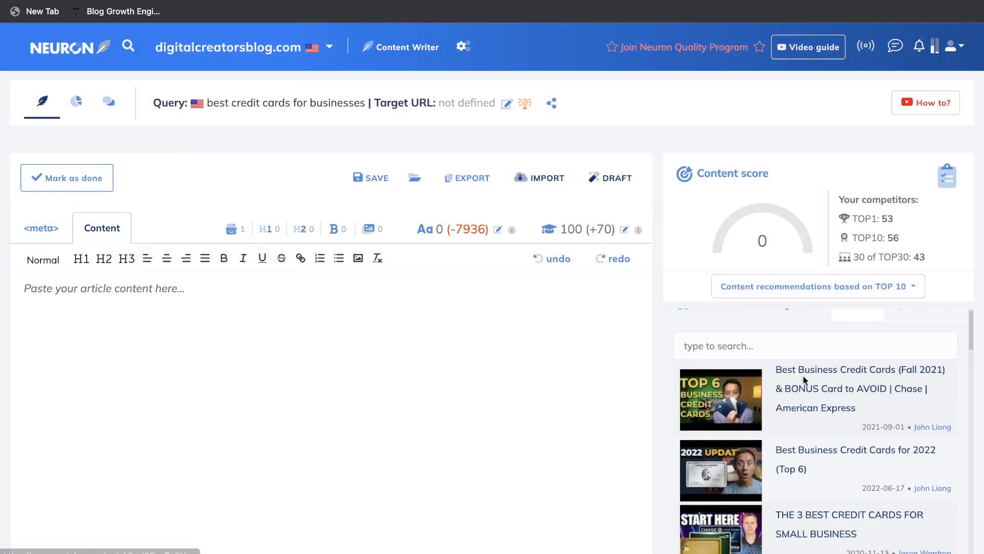
scroll(808, 378, down, 1)
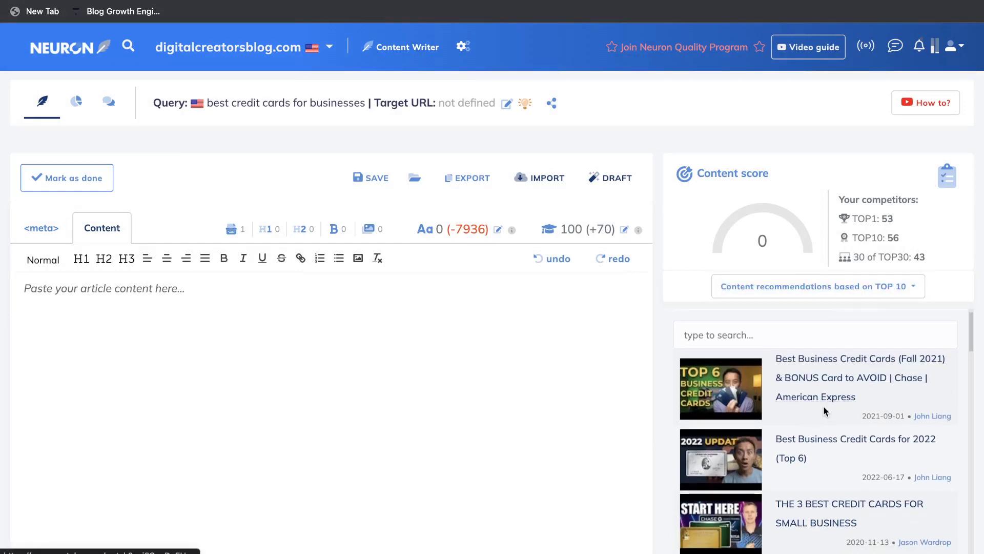
scroll(824, 410, down, 1)
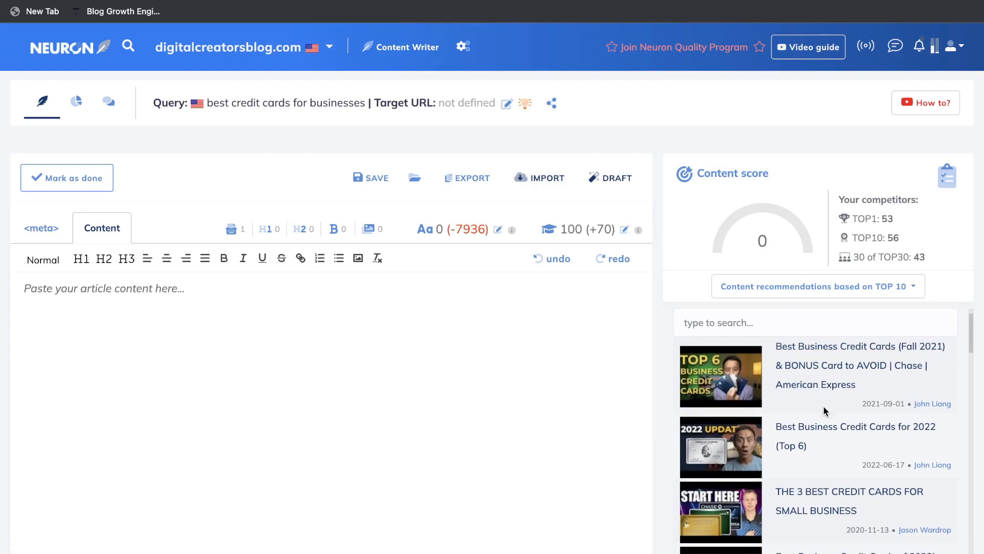
scroll(837, 410, up, 2)
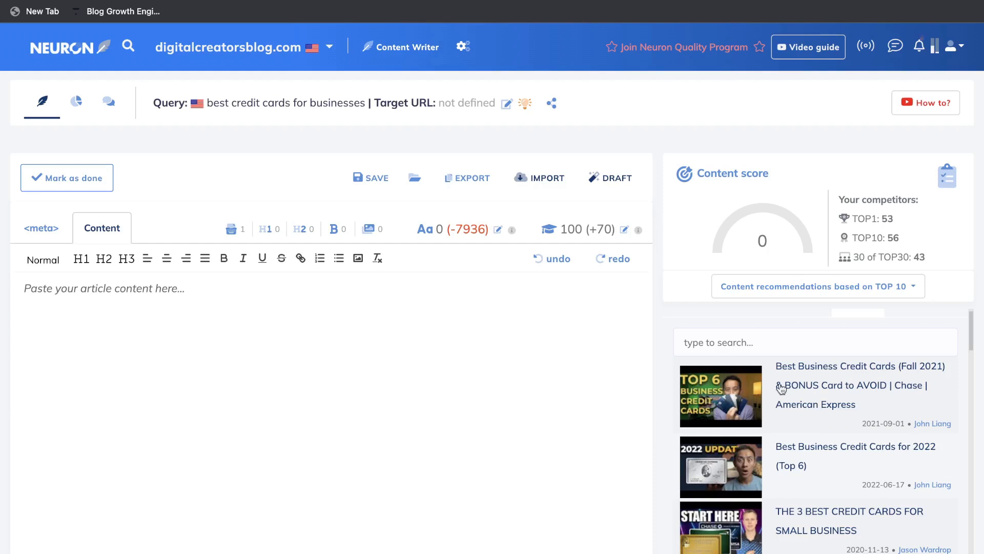
scroll(794, 405, down, 2)
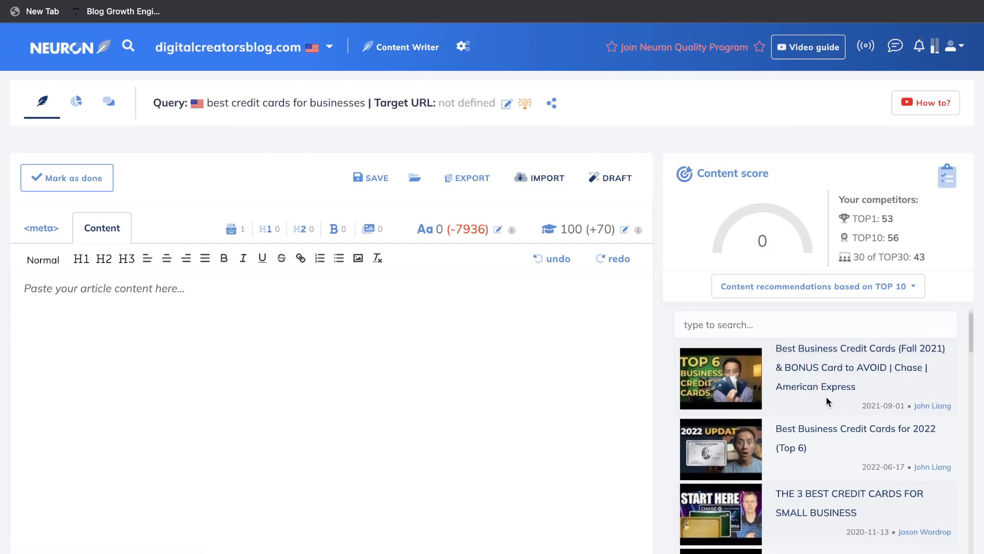
scroll(825, 402, down, 1)
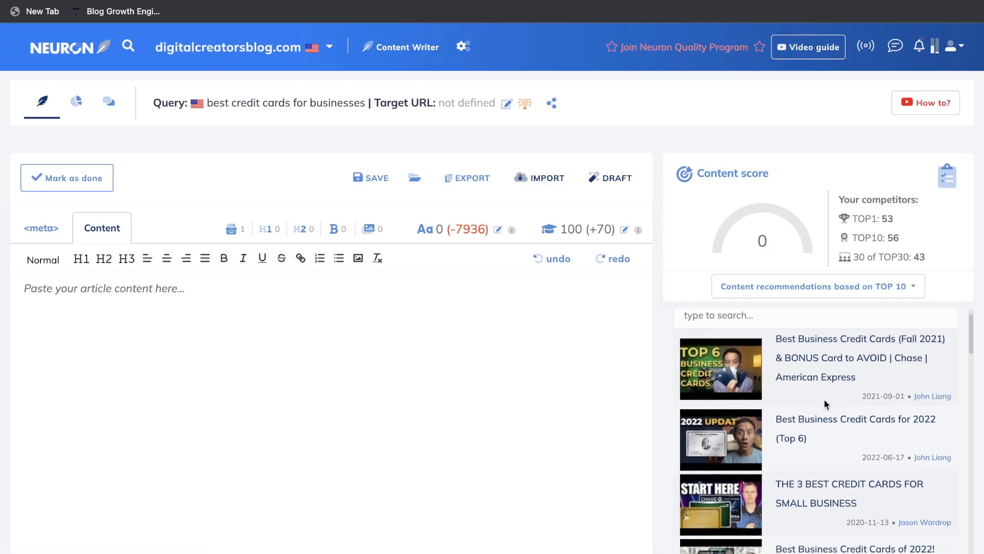
scroll(823, 398, up, 3)
Return to the content terms and write "business credit card" in the empty article.
click(708, 321)
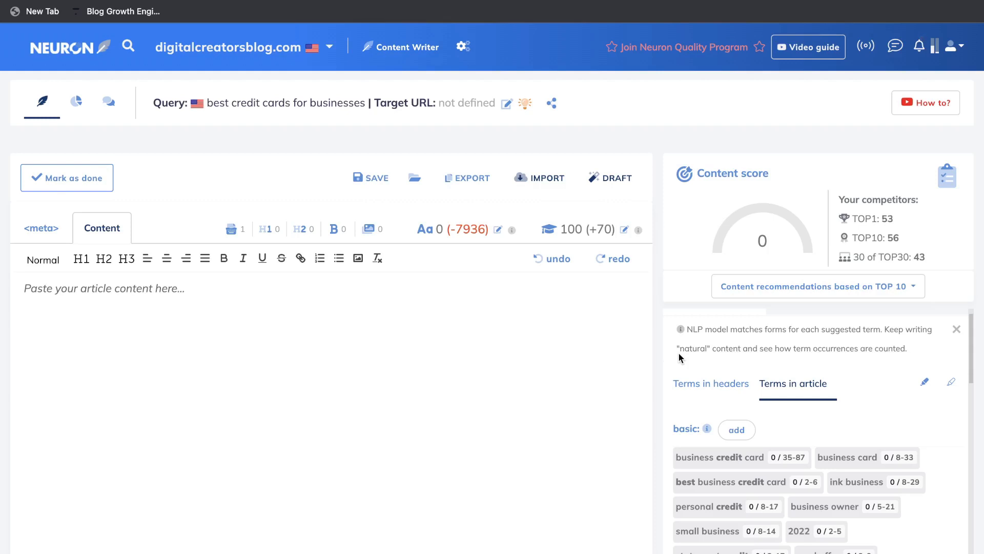
click(377, 319)
text(business credit card)
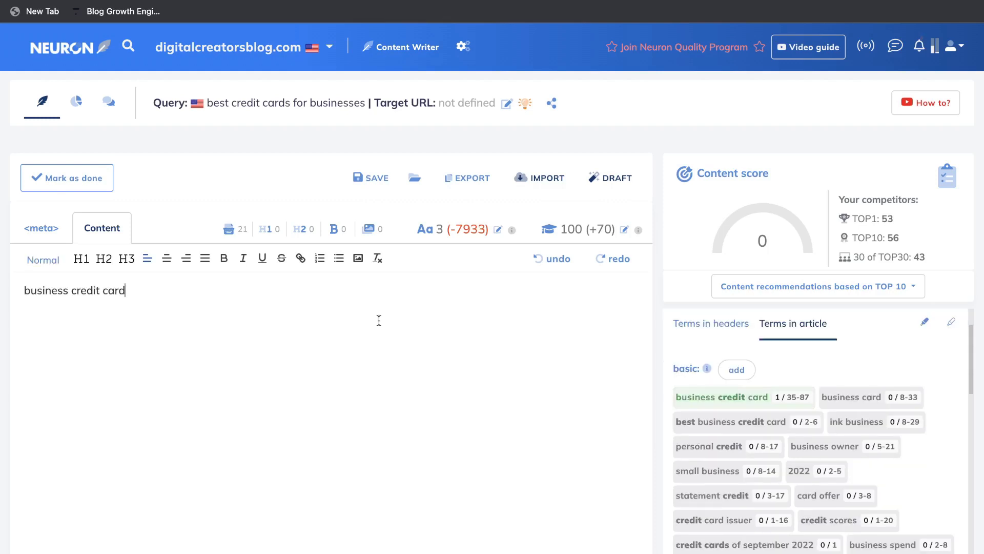
Generate an AI paragraph from the "business credit card" line and insert the generated text into the article.
triple_click(94, 293)
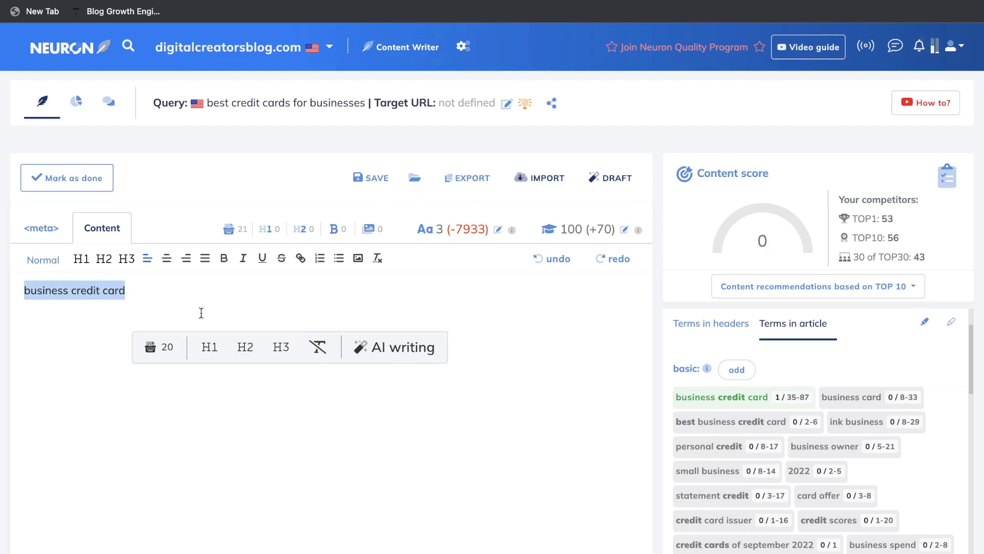
click(388, 359)
click(410, 376)
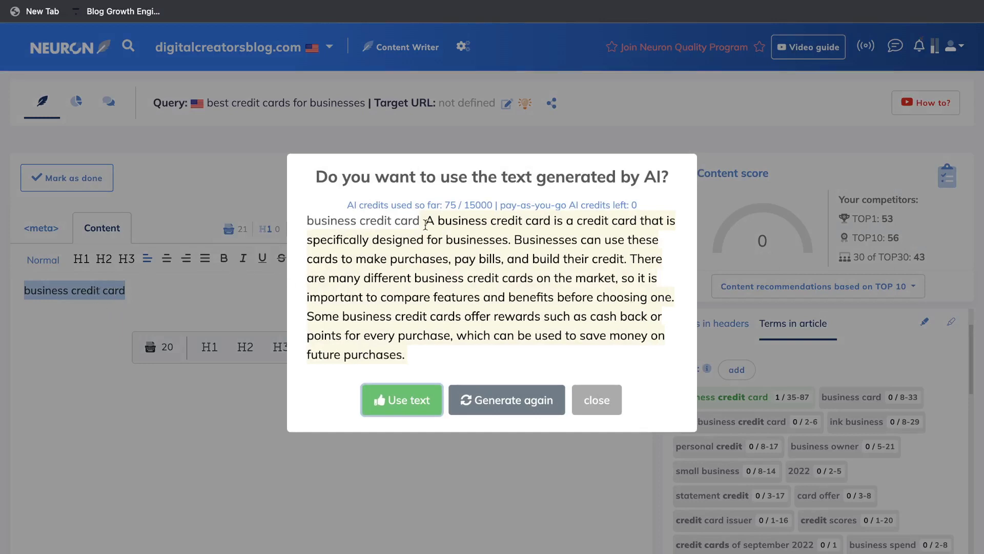
drag(425, 222, 465, 355)
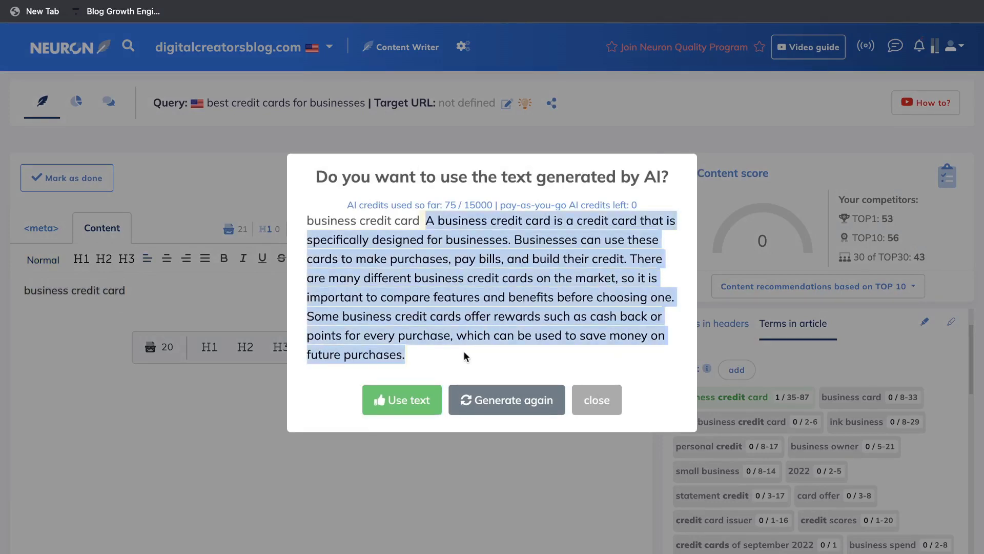
click(402, 400)
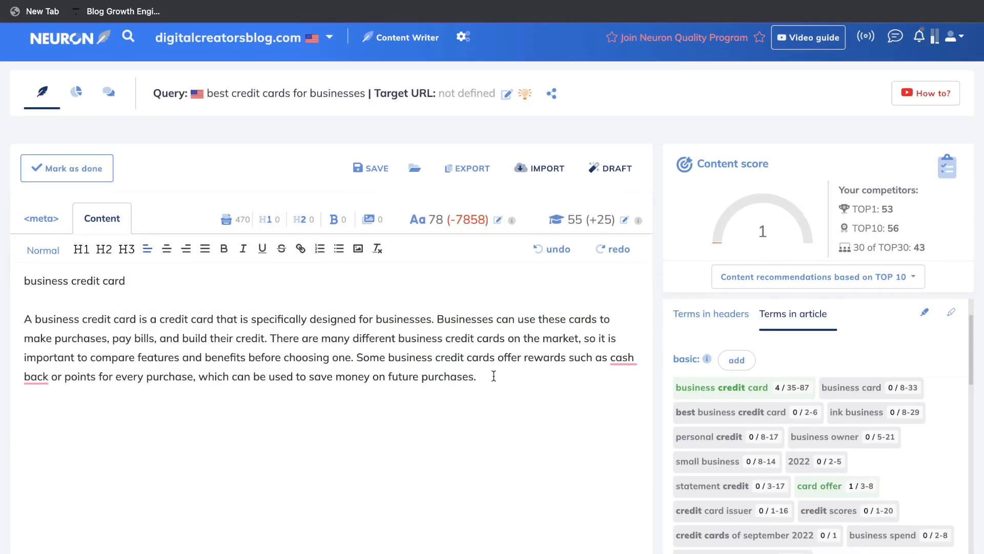
Add the line "best business credit card" below the generated paragraph and insert an AI Start paragraph text for it.
drag(476, 376, 23, 319)
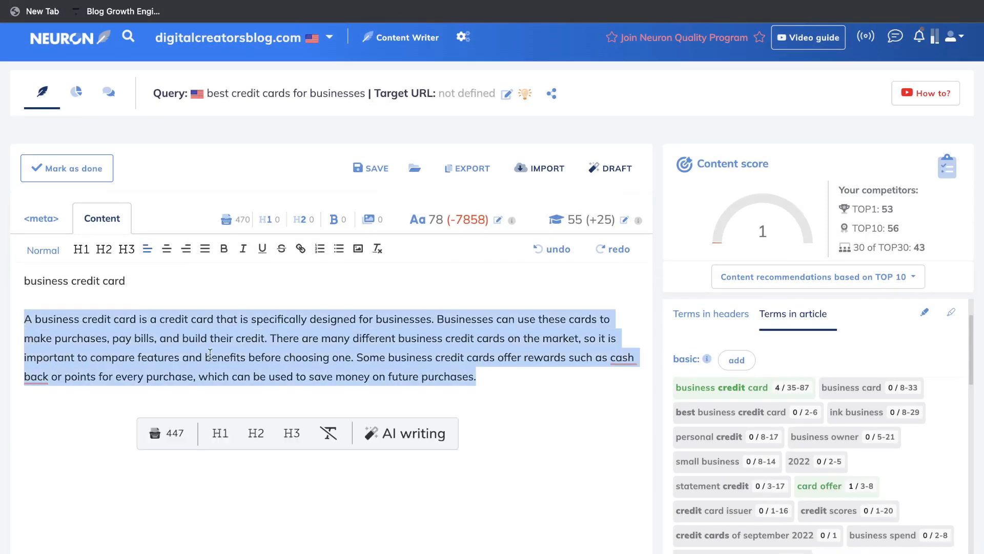
click(578, 417)
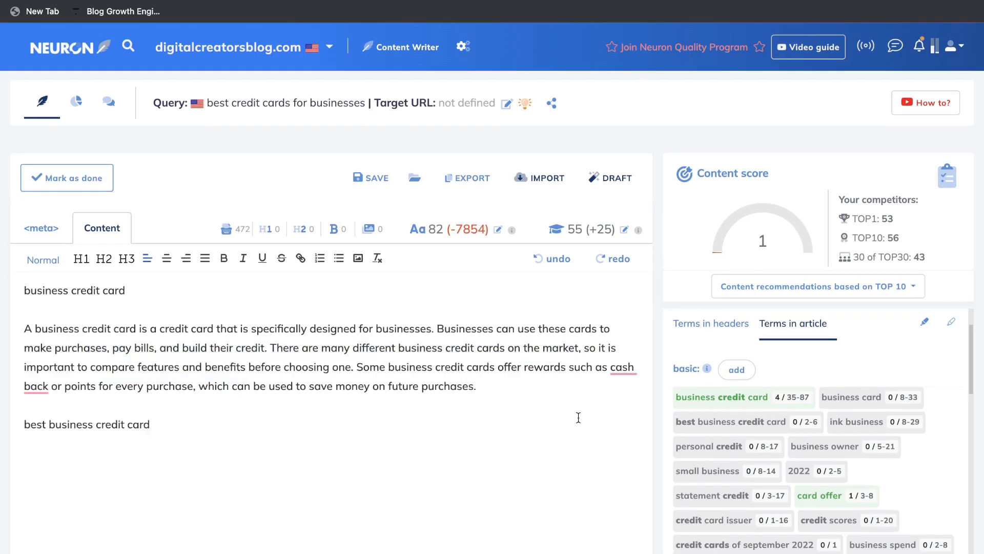
click(124, 425)
triple_click(123, 430)
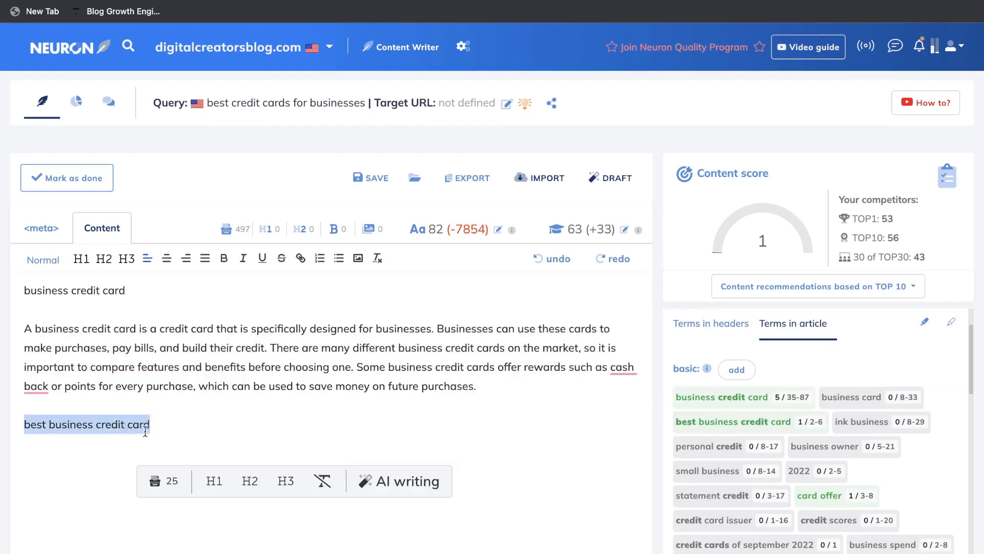
click(441, 495)
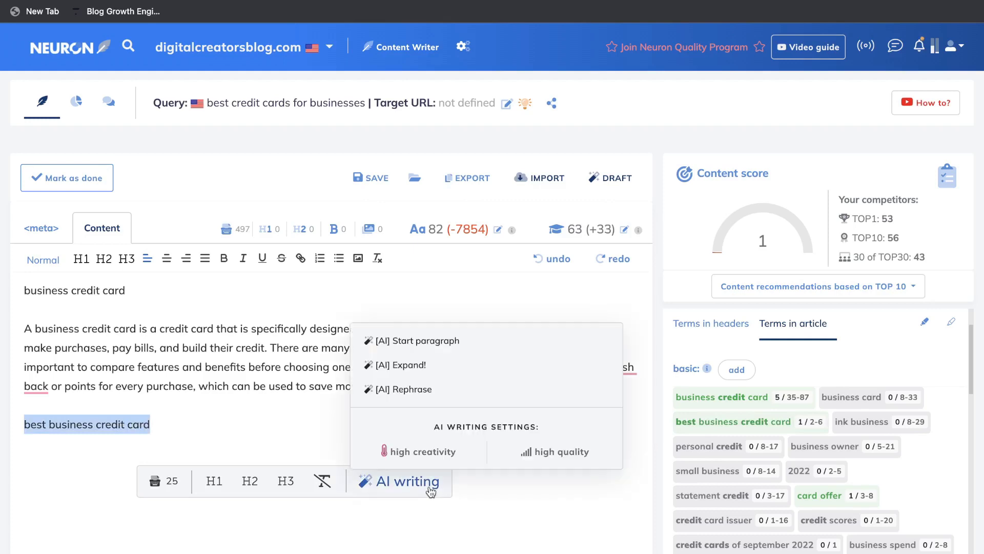
click(419, 343)
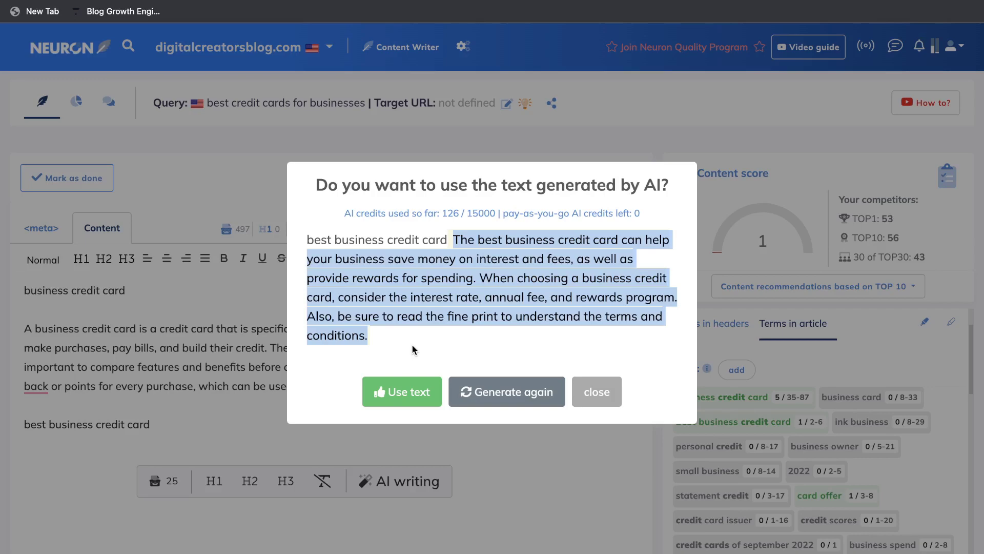
click(402, 390)
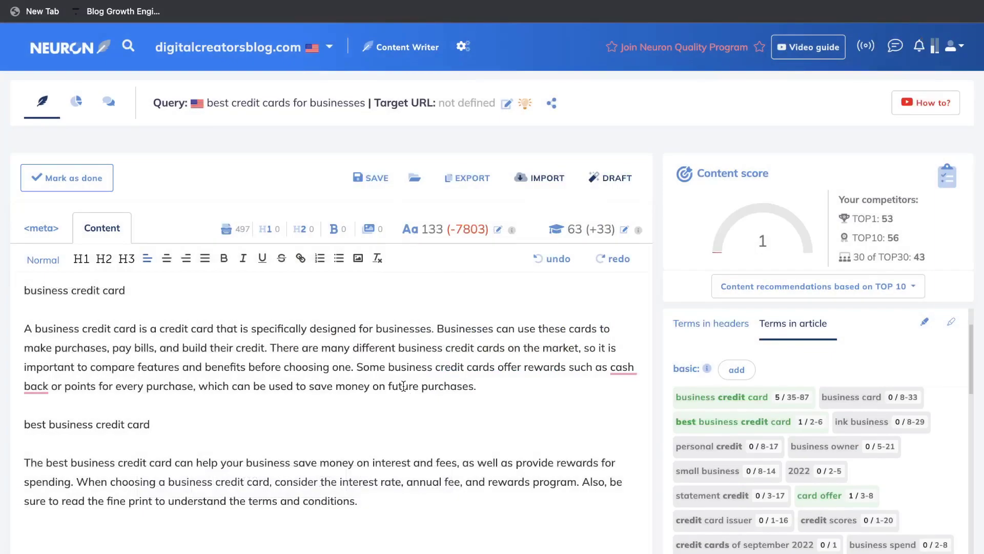